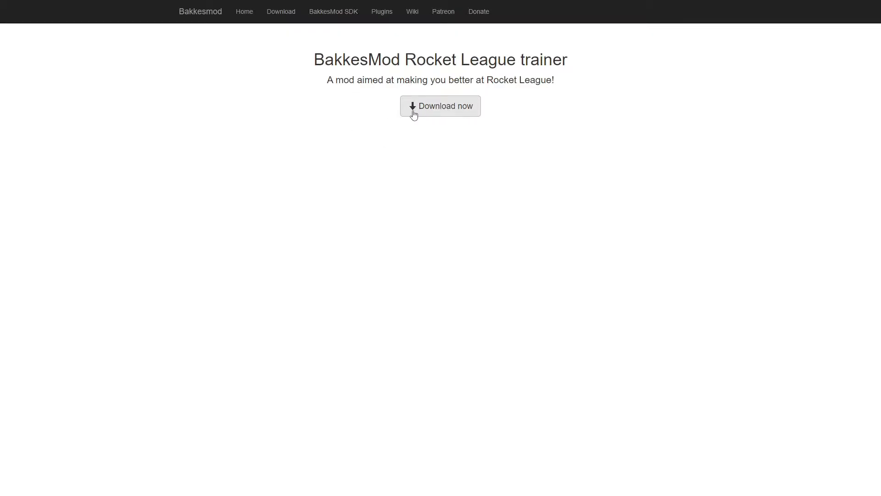
Step: Go to the BakkesMod download page and save the BakkesModSetup (3).zip archive
left_click(440, 113)
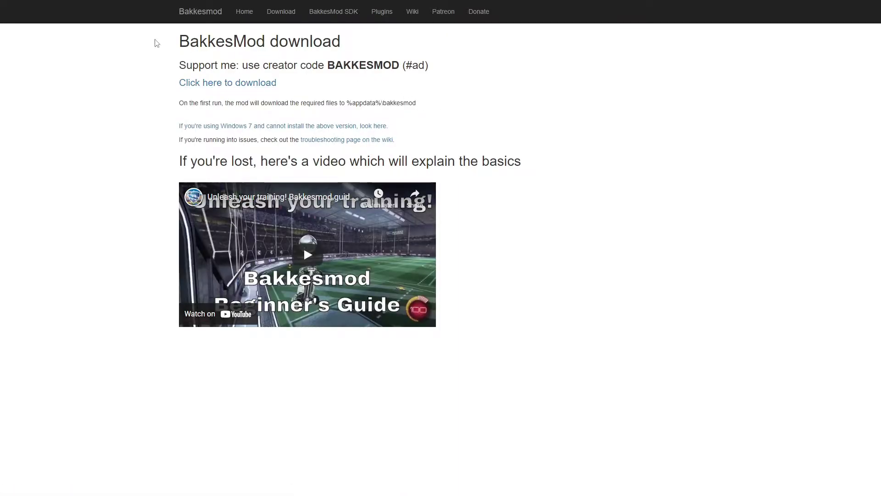
mouse_move(155, 39)
left_mouse_down()
mouse_move(256, 67)
mouse_move(491, 160)
mouse_move(582, 214)
left_mouse_up()
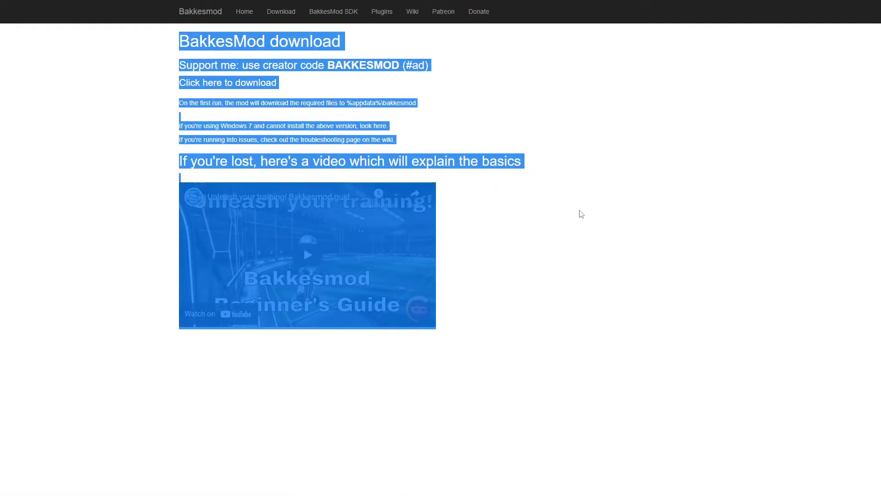
left_click(582, 214)
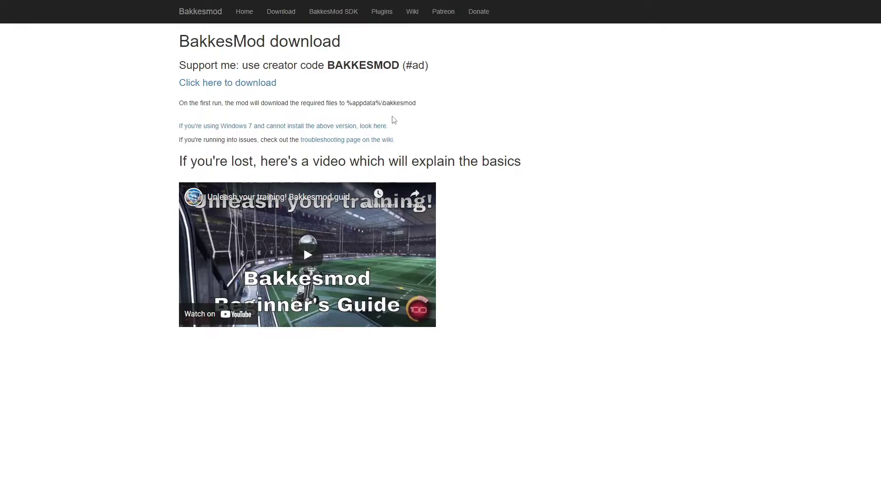
left_click(234, 87)
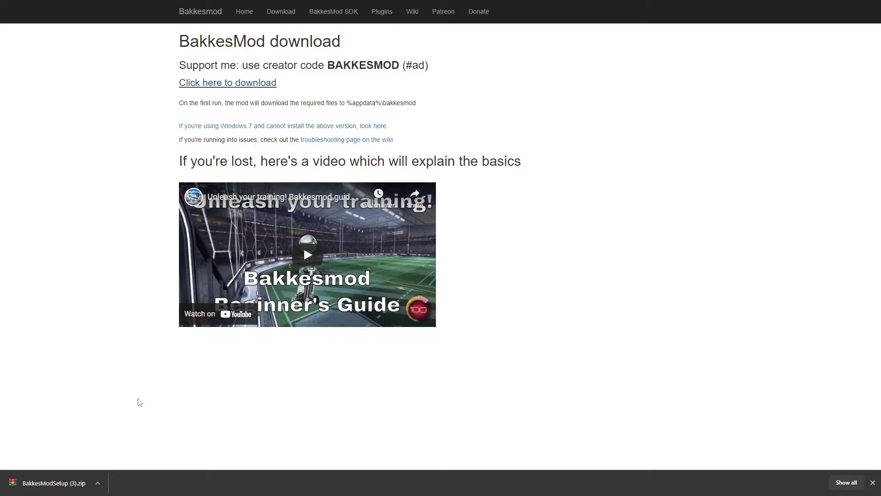
Step: Open the downloaded BakkesModSetup (3).zip in WinRAR
left_click(85, 484)
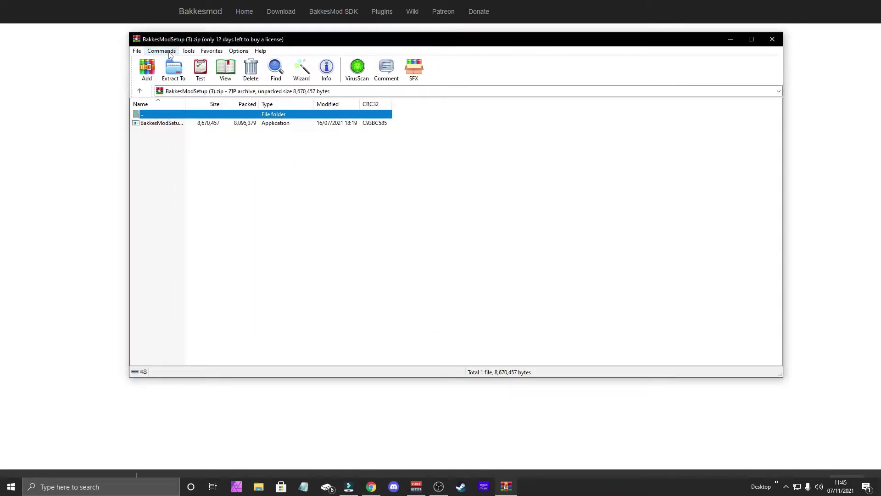
left_click(190, 146)
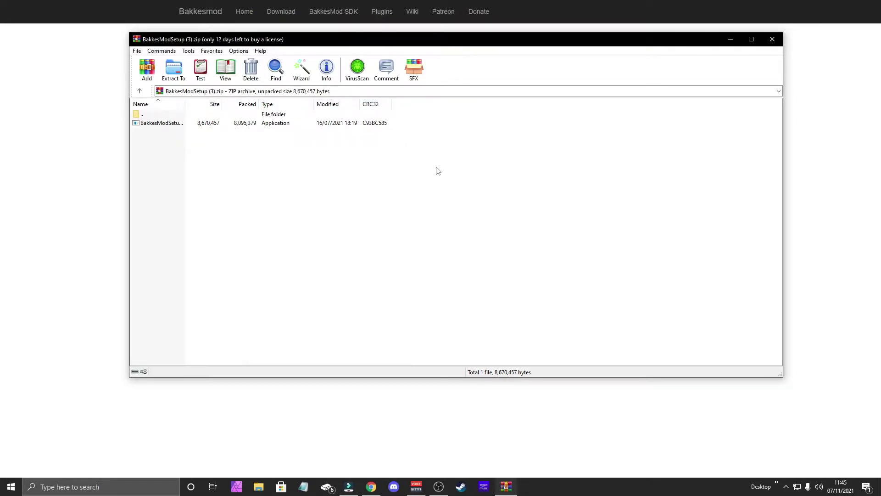
mouse_move(424, 157)
left_mouse_down()
mouse_move(278, 181)
mouse_move(535, 287)
mouse_move(525, 237)
mouse_move(621, 271)
mouse_move(630, 291)
left_mouse_up()
Step: Select BakkesModSetup.exe inside the archive and launch it
left_click(169, 124)
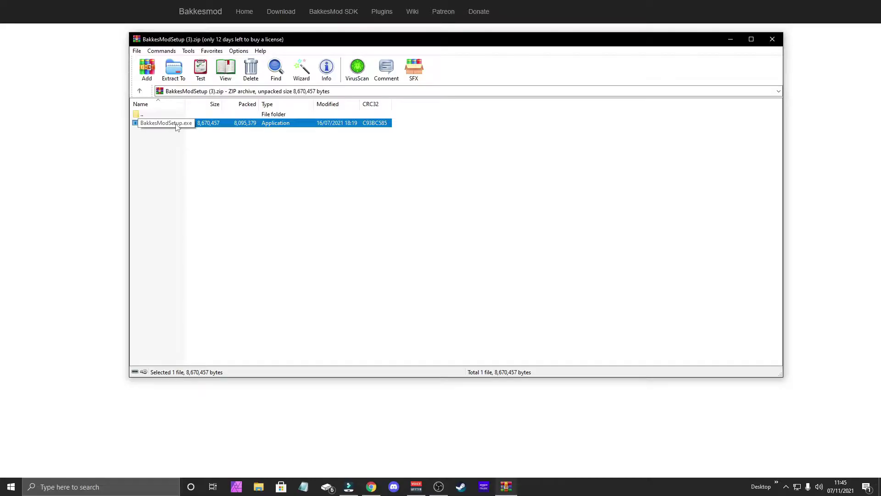
left_click(206, 155)
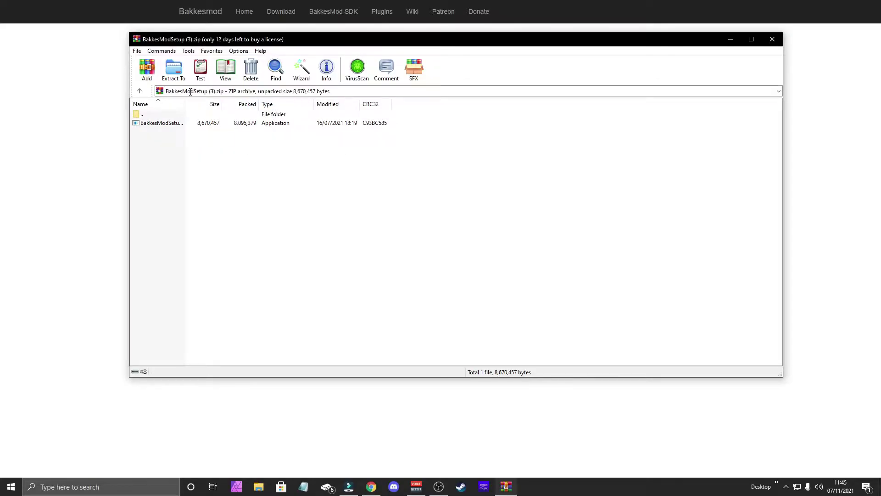
left_click(152, 127)
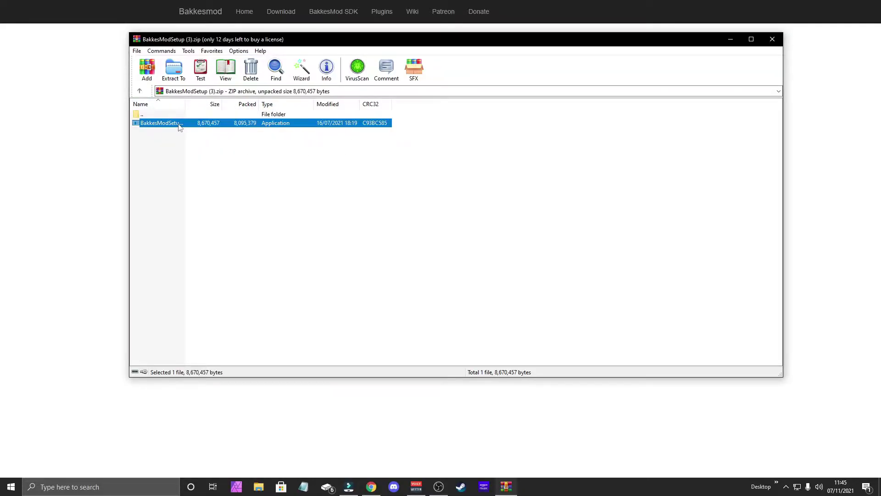
right_click(187, 128)
left_click(169, 136)
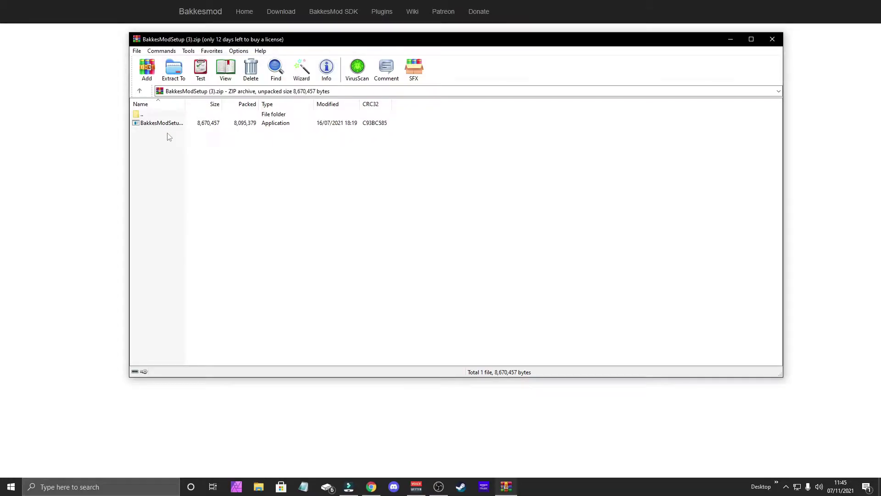
left_click(180, 128)
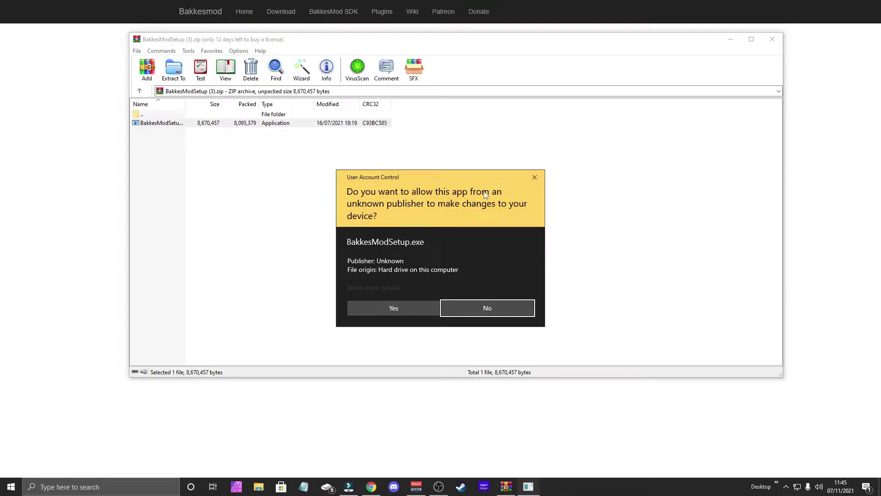
Step: Allow the installer, agree to close Rocket League, and keep the desktop shortcut to reach ready-to-install
left_click(400, 313)
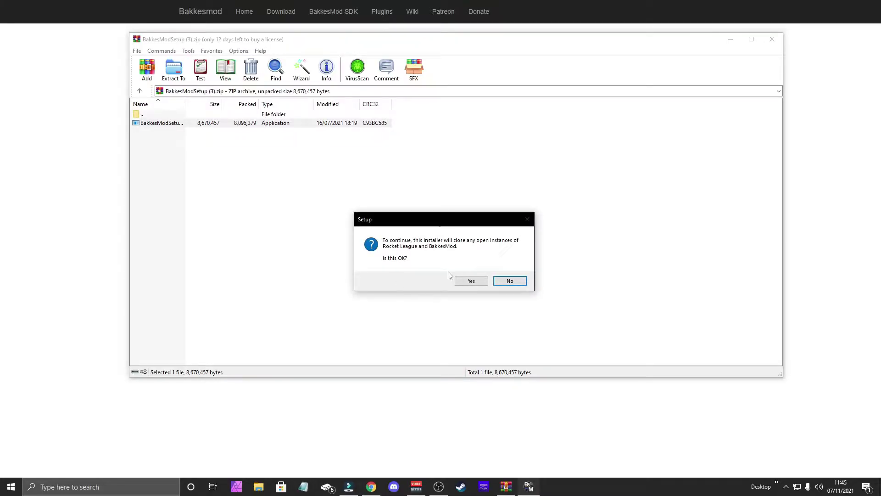
left_click(471, 281)
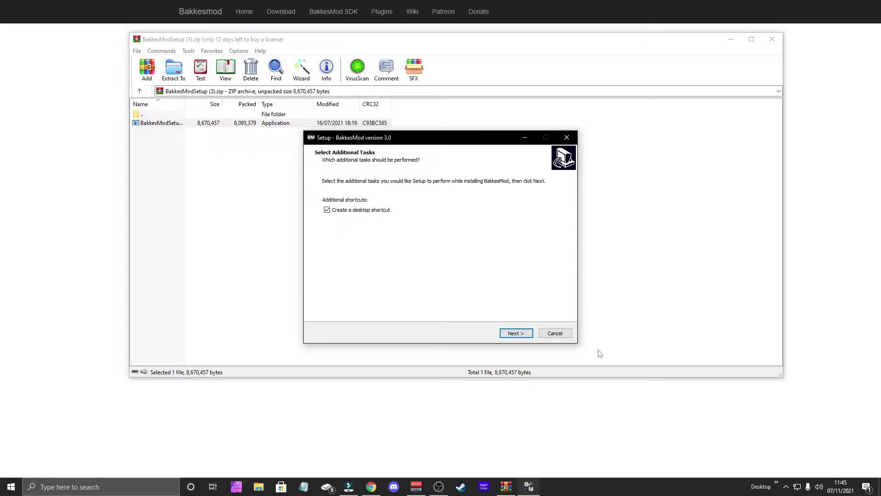
left_click(521, 338)
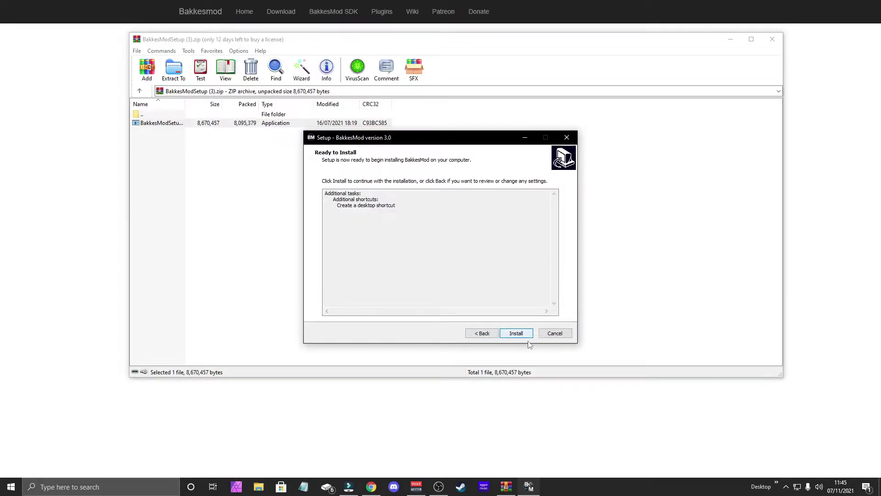
Step: Cancel the setup, confirm exiting without installing, and close the WinRAR window
left_click(555, 337)
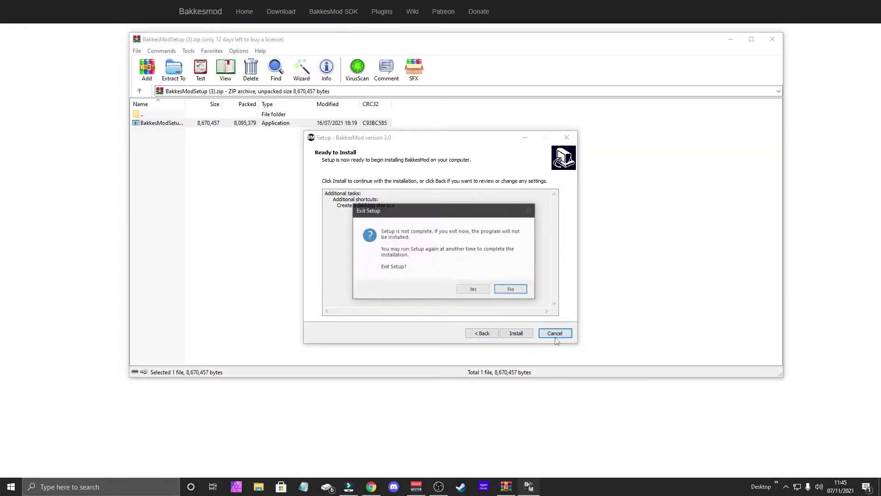
left_click(475, 293)
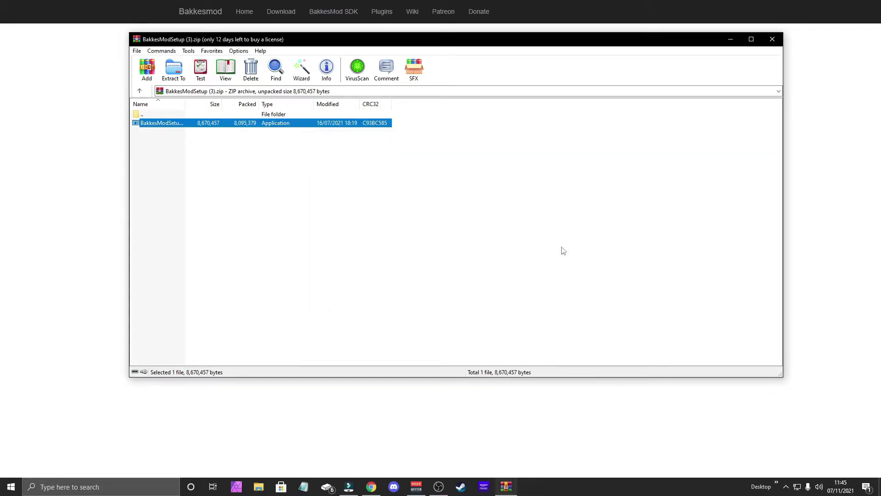
left_click(773, 39)
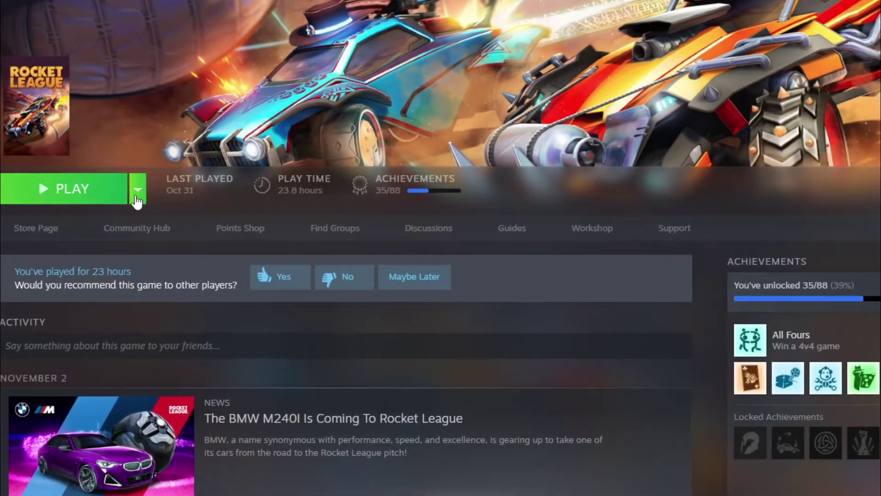
Step: Start BakkesMod from a 'bakkesmod' Start search, then launch Rocket League via the RL Steam shortcut
left_click(132, 192)
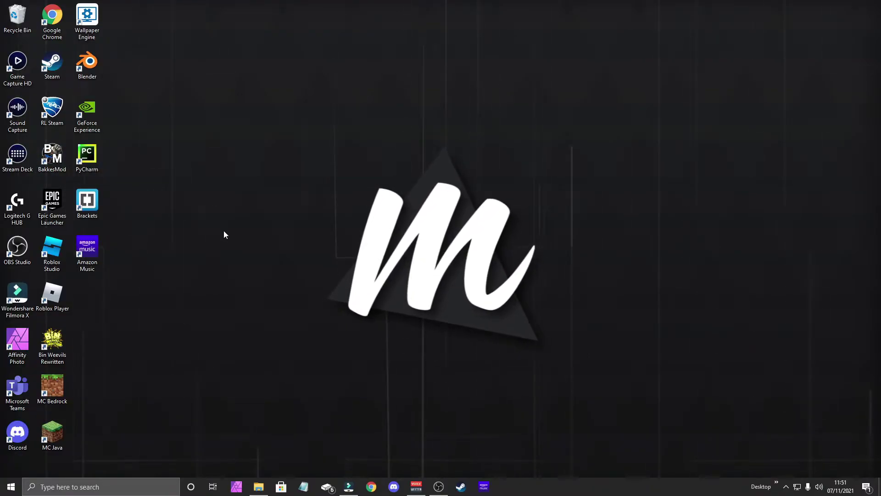
key("super")
type("bakkesmod")
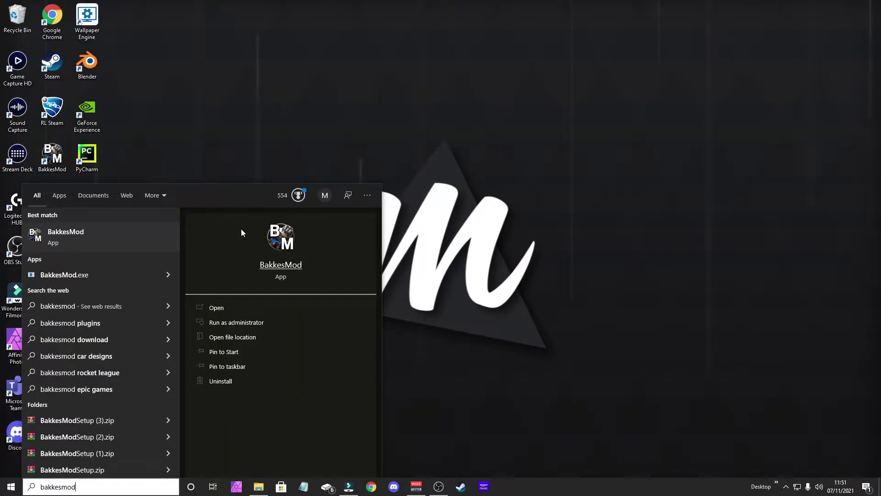
left_click(84, 246)
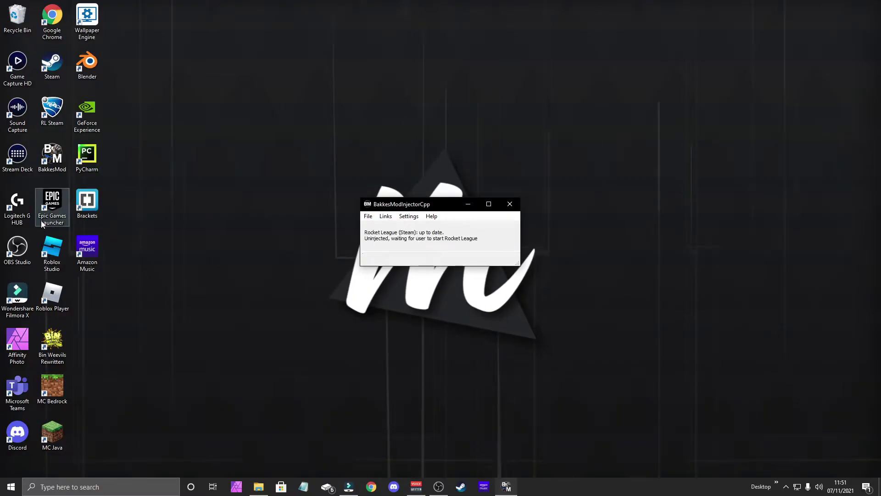
left_click(64, 107)
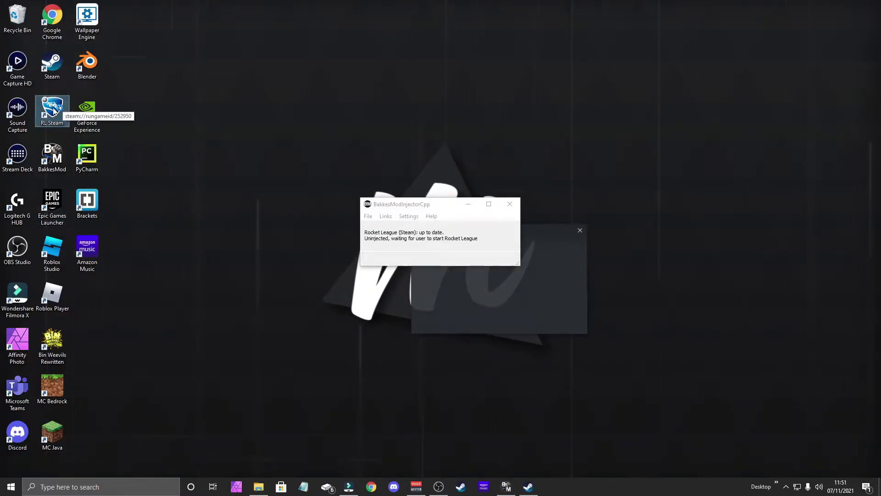
double_click(63, 107)
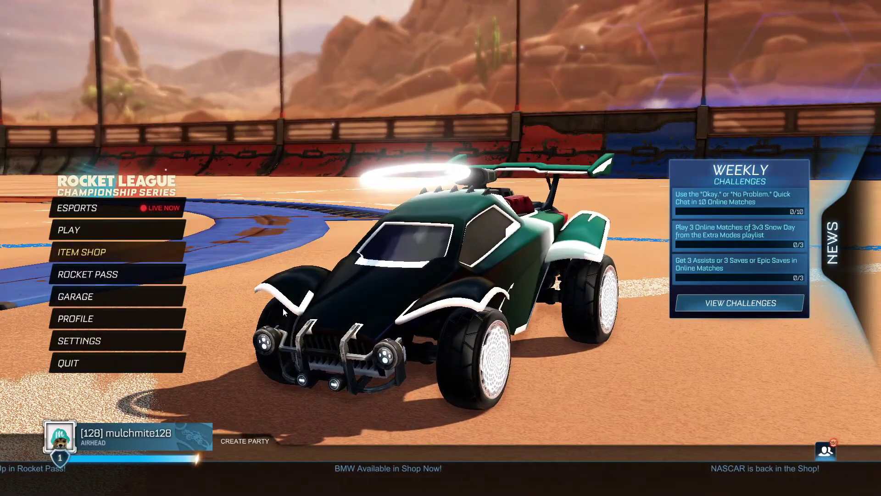
Step: Open the BakkesMod overlay with F2 on its Items tab, placed at the upper right
key("F2")
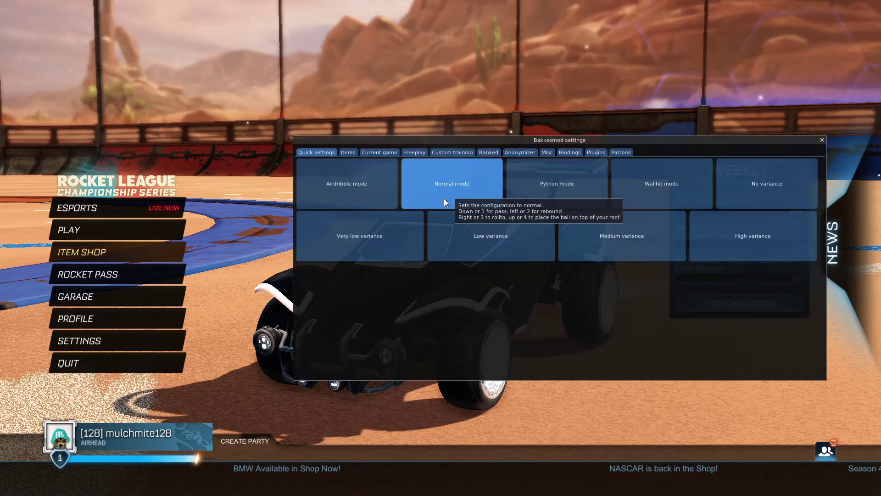
mouse_move(318, 122)
left_mouse_down()
mouse_move(274, 138)
mouse_move(313, 140)
mouse_move(298, 142)
left_mouse_up()
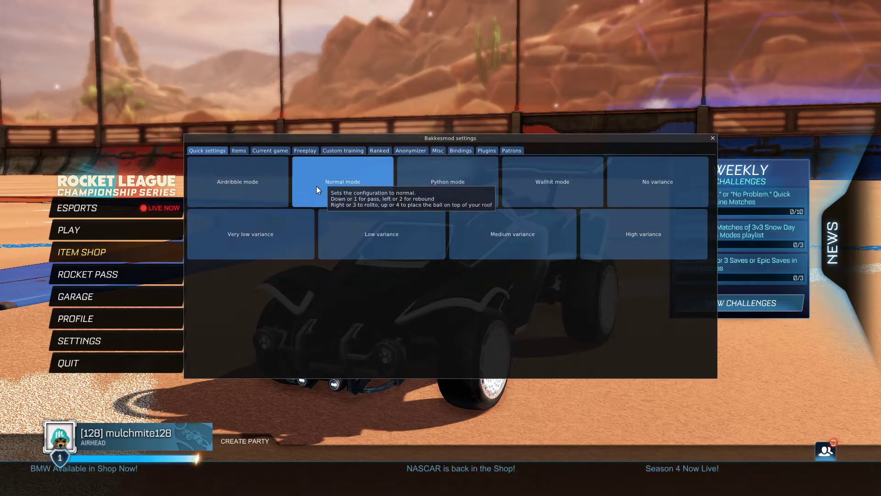
left_click_drag(341, 140, 345, 117)
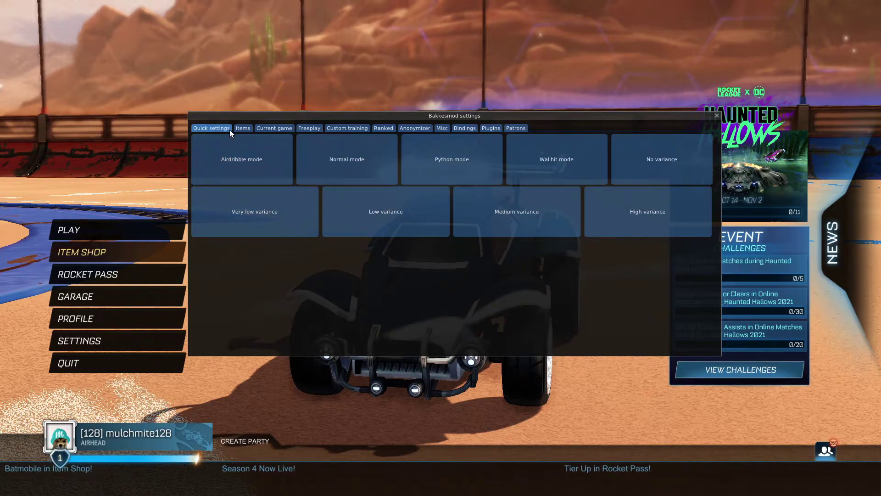
left_click(241, 128)
mouse_move(238, 117)
left_mouse_down()
mouse_move(312, 115)
mouse_move(602, 18)
mouse_move(594, 93)
mouse_move(542, 88)
left_mouse_up()
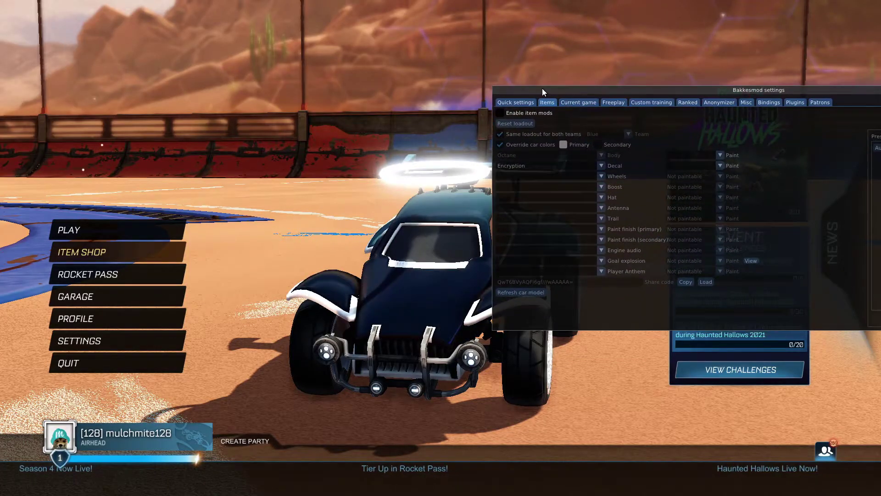
Step: Enable item mods and apply the 20XX decal to the car
left_click(500, 113)
mouse_move(426, 288)
left_mouse_down()
mouse_move(357, 278)
mouse_move(336, 236)
mouse_move(390, 241)
left_mouse_up()
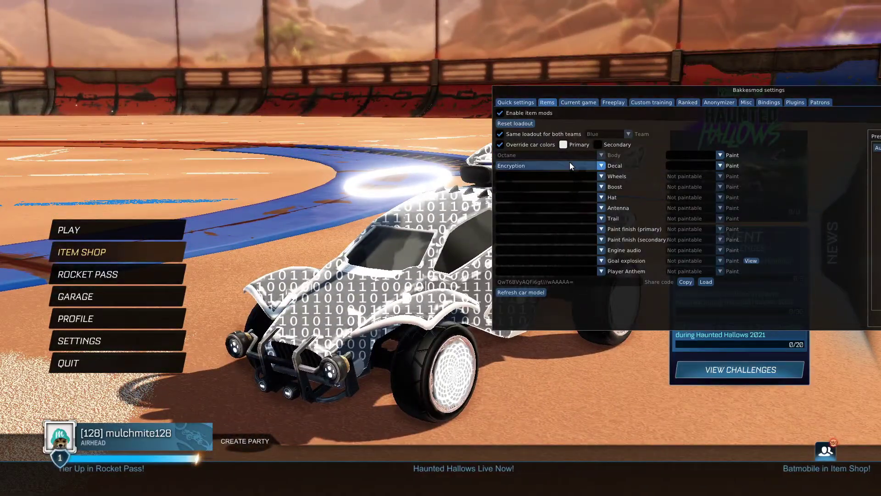
left_click(570, 164)
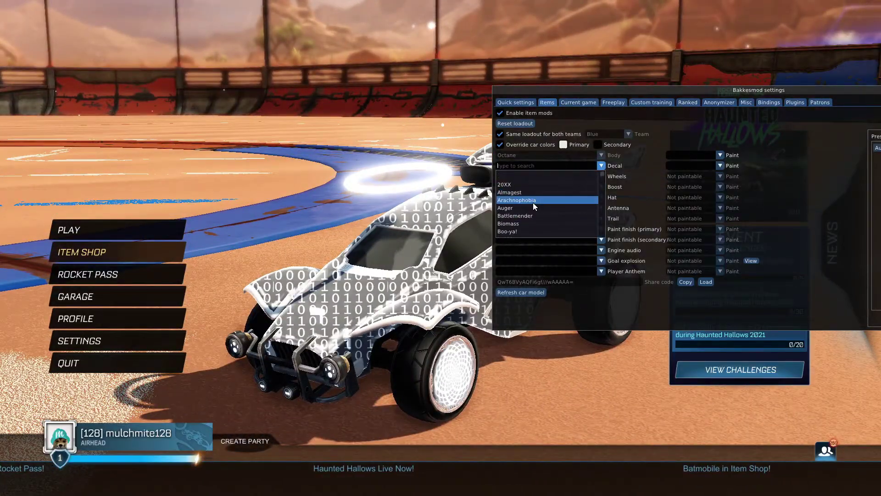
left_click(500, 187)
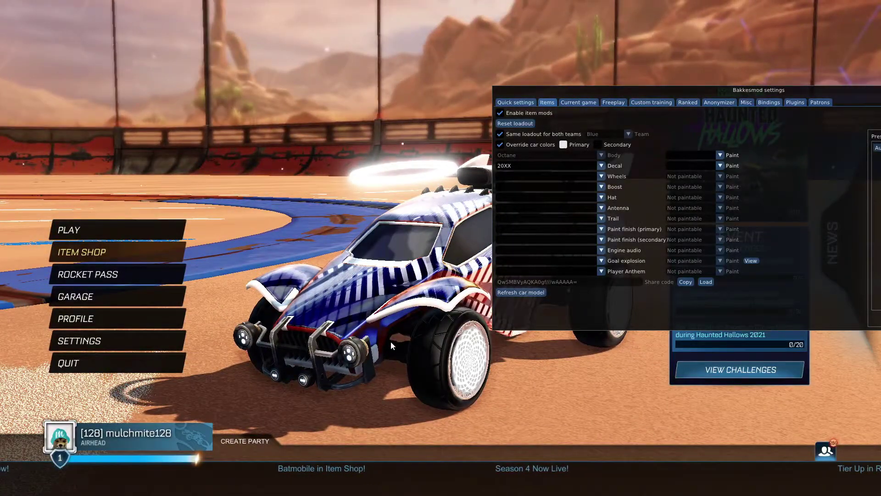
Step: Set the body paint to Saffron and equip the White Hat found by searching 'white'
left_click(693, 155)
scroll(698, 184, "down", 1)
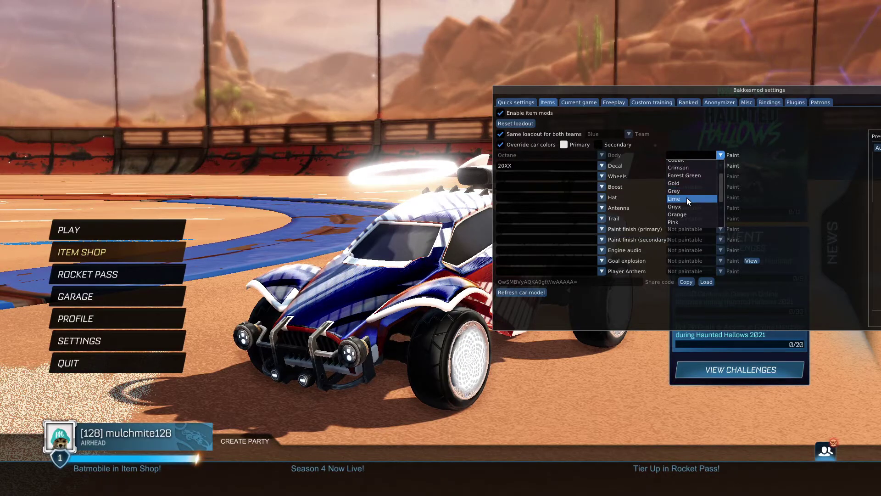
scroll(682, 215, "down", 1)
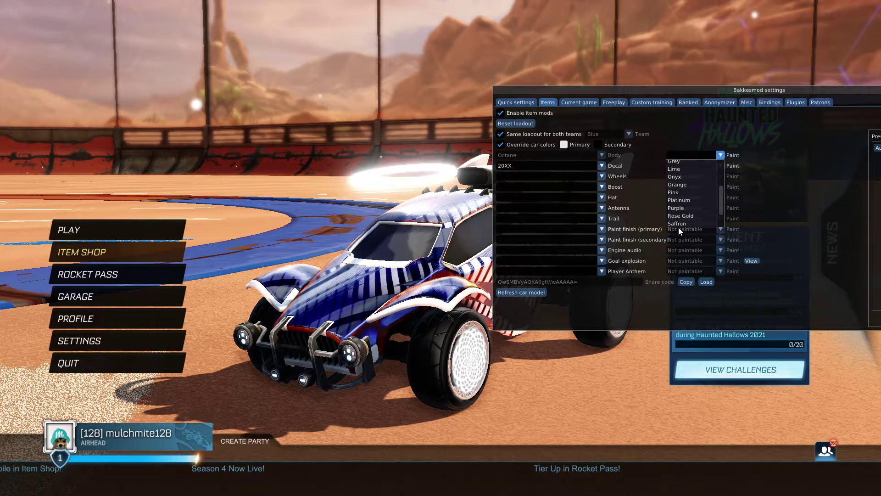
left_click(678, 224)
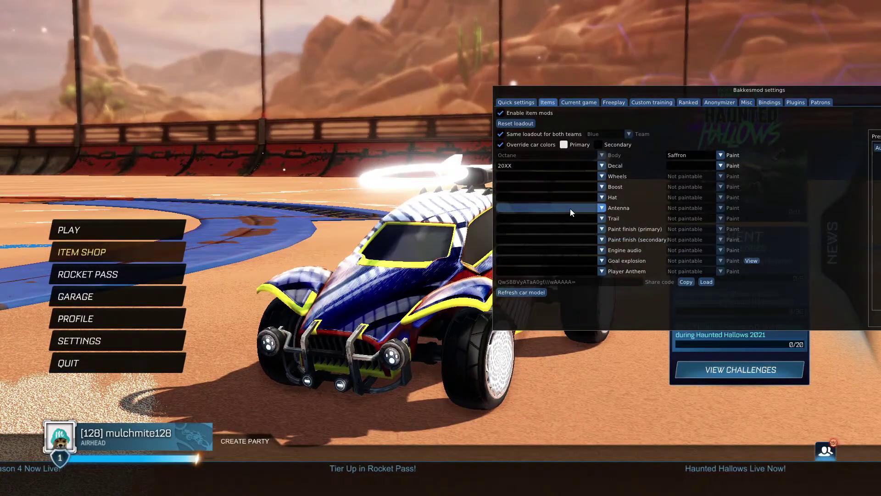
left_click(578, 195)
type("white")
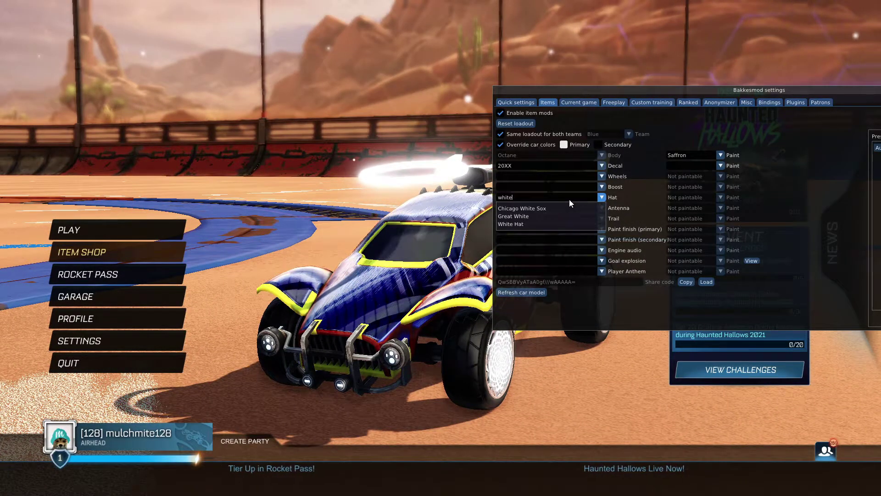
left_click(507, 224)
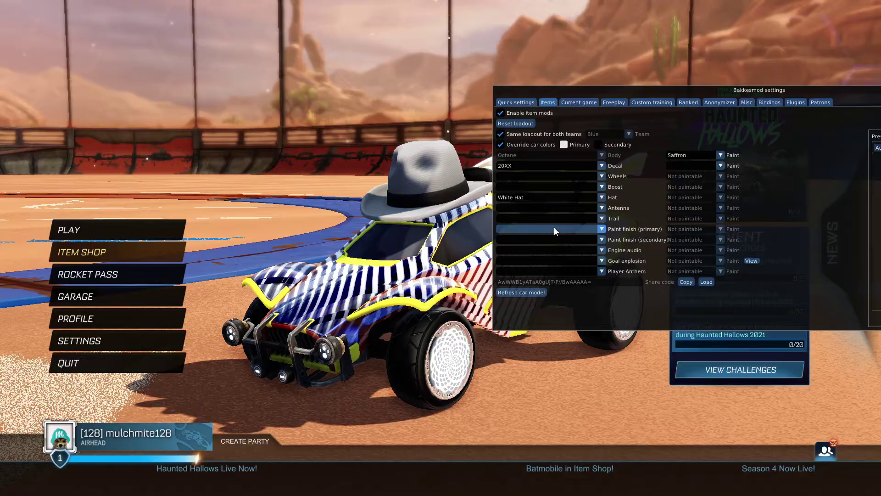
Step: Set the car's primary colour to teal (#17B2A7)
left_click(564, 145)
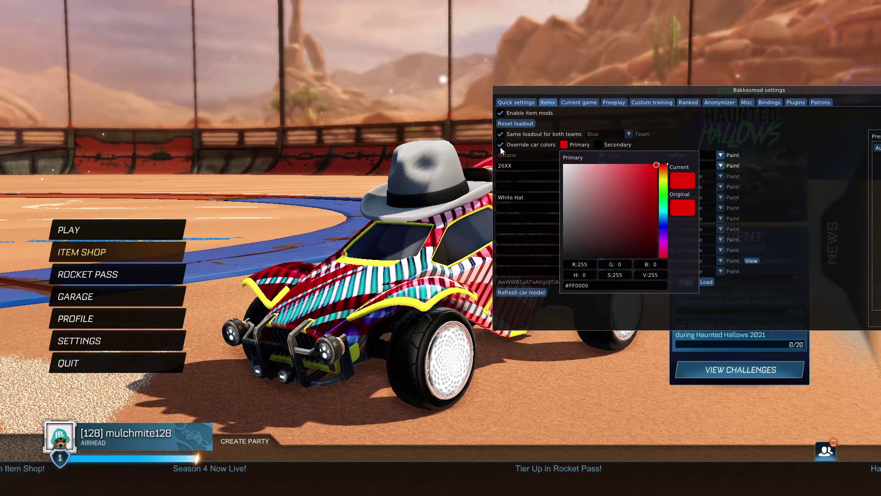
mouse_move(665, 195)
left_mouse_down()
mouse_move(663, 215)
mouse_move(655, 206)
mouse_move(641, 218)
mouse_move(623, 209)
mouse_move(645, 193)
left_mouse_up()
left_click(646, 218)
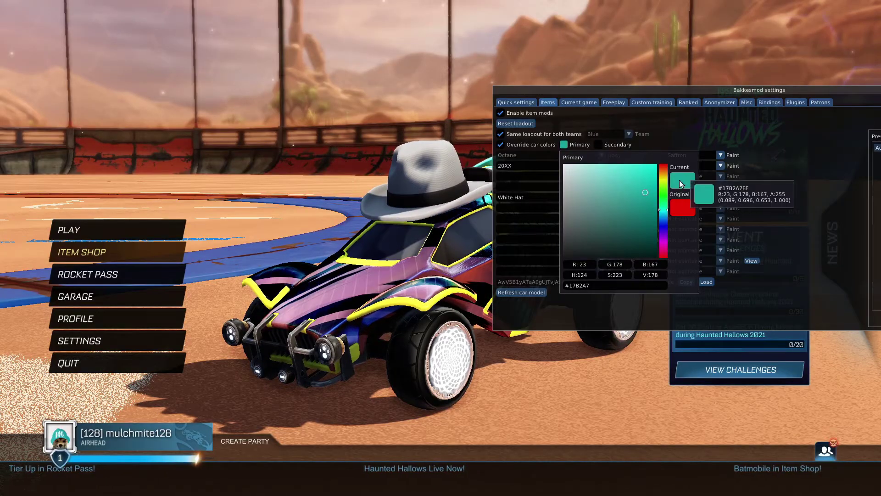
left_click(740, 131)
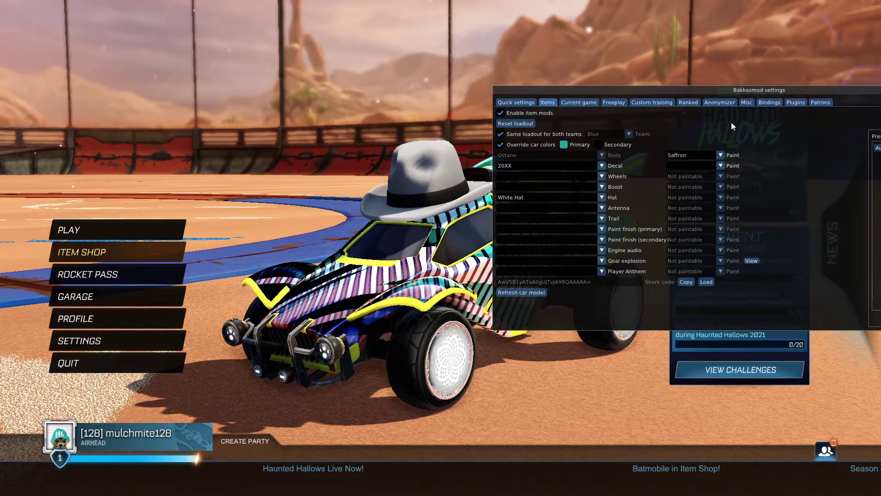
Step: Turn off item mods and move the settings window to the middle of the screen
left_click(507, 116)
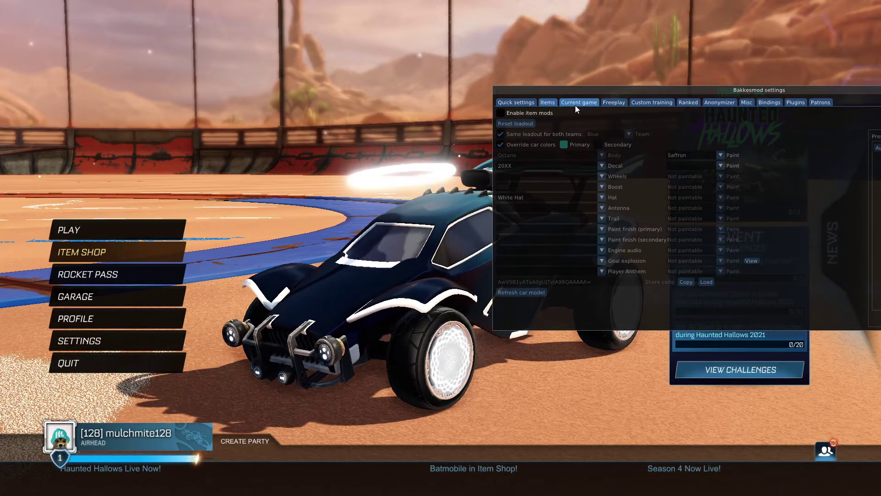
left_click(576, 103)
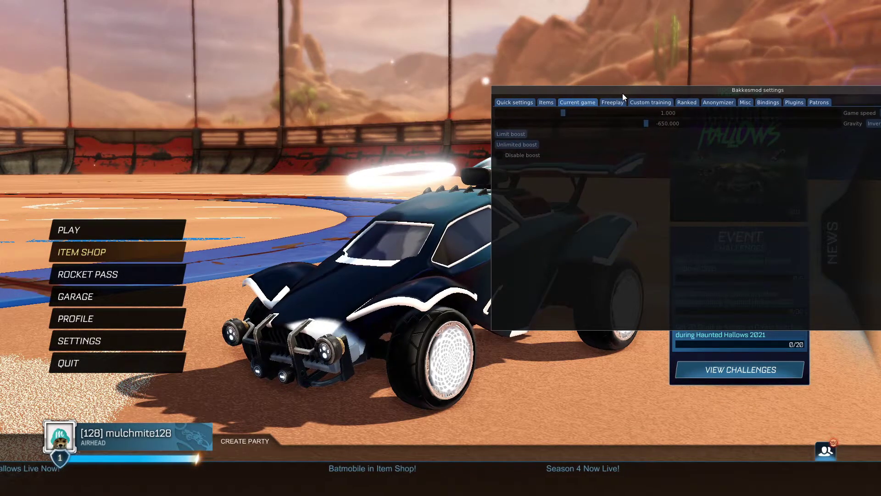
left_click_drag(623, 93, 377, 83)
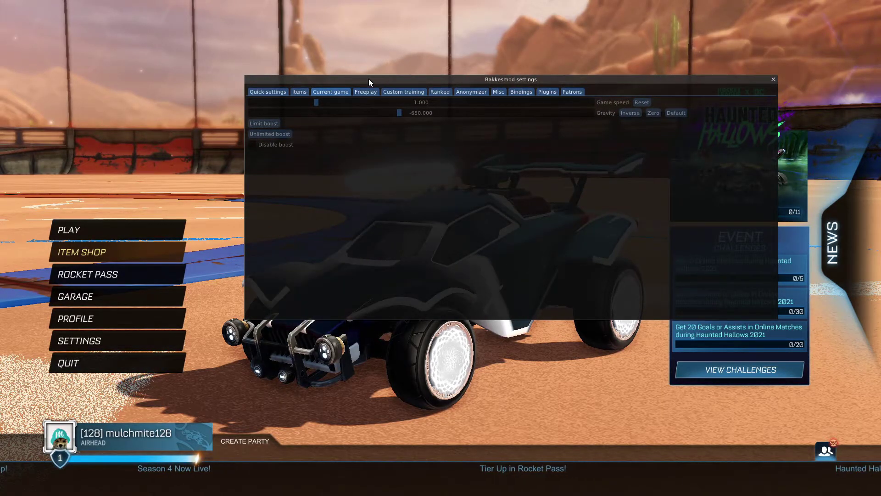
Step: Browse the Freeplay, Custom training, Ranked, Anonymizer and Misc tabs, toggling light mode on then off
left_click(365, 91)
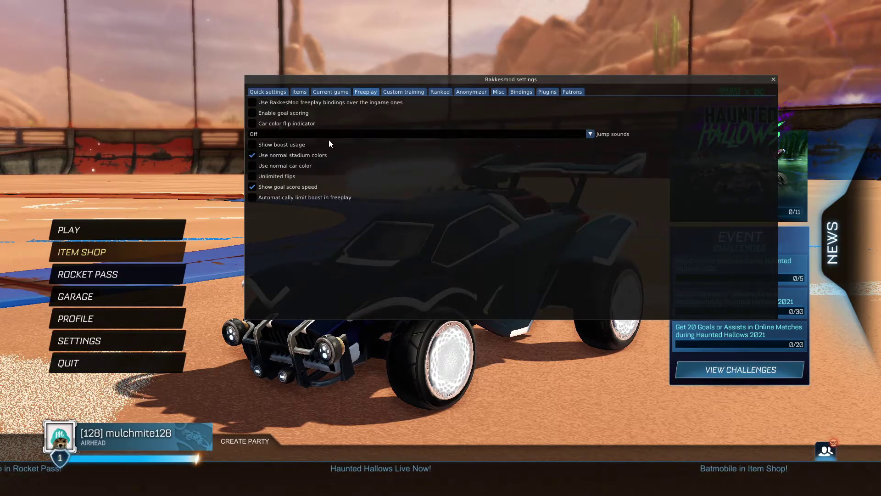
left_click(401, 93)
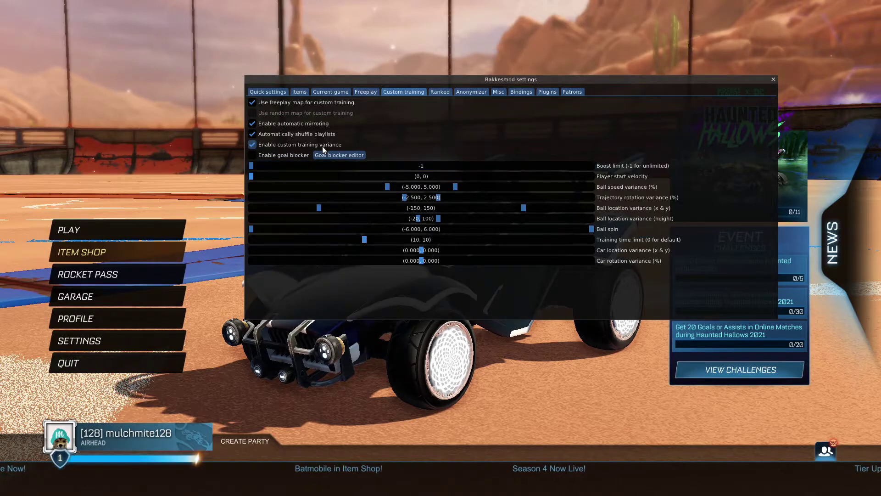
left_click(443, 91)
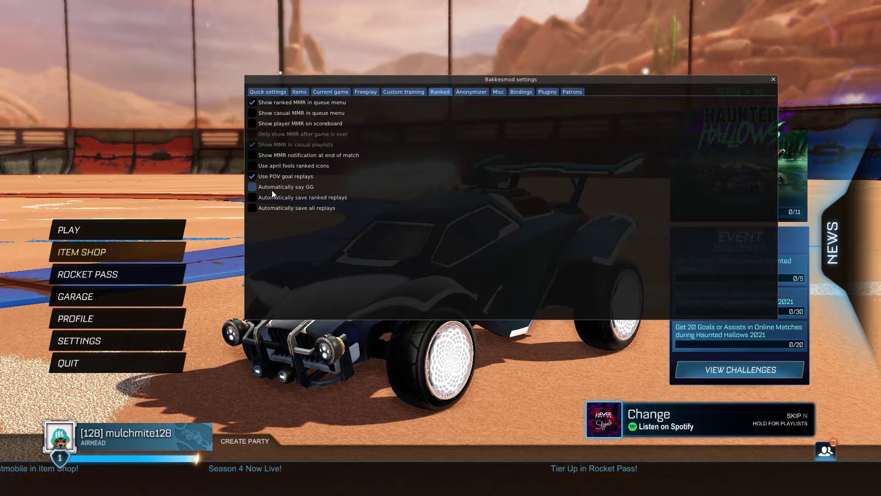
left_click(478, 92)
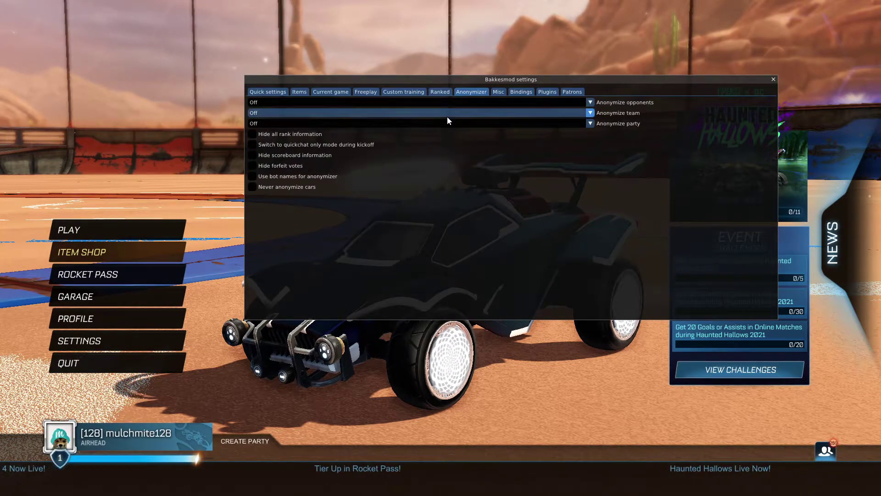
left_click(503, 92)
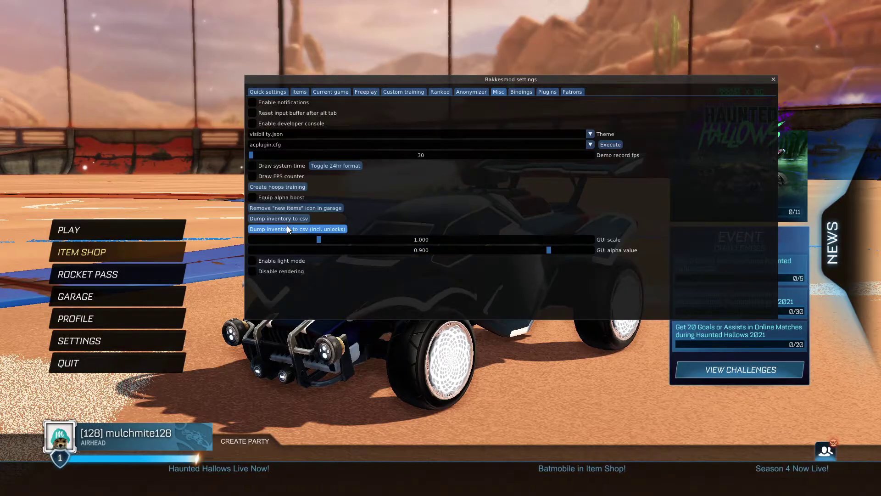
left_click(275, 263)
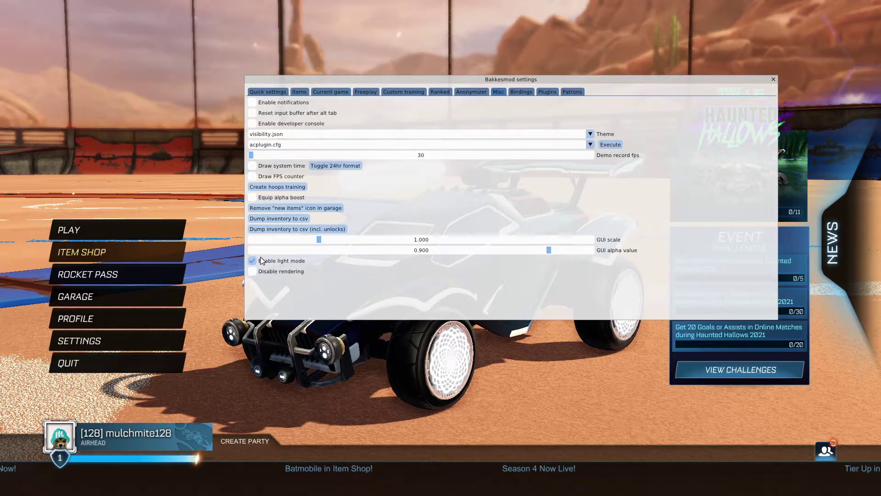
left_click(270, 261)
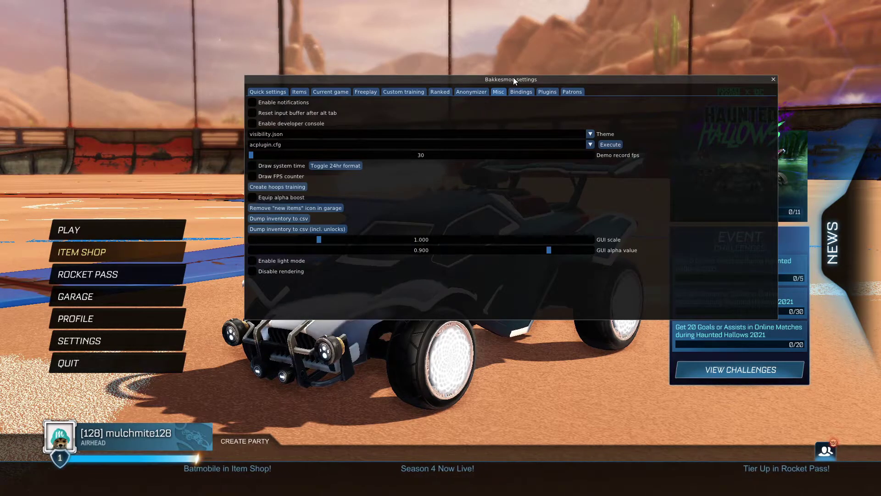
Step: Review the Bindings, Plugins and Patrons tabs, ending on the installed plugins list
left_click(522, 92)
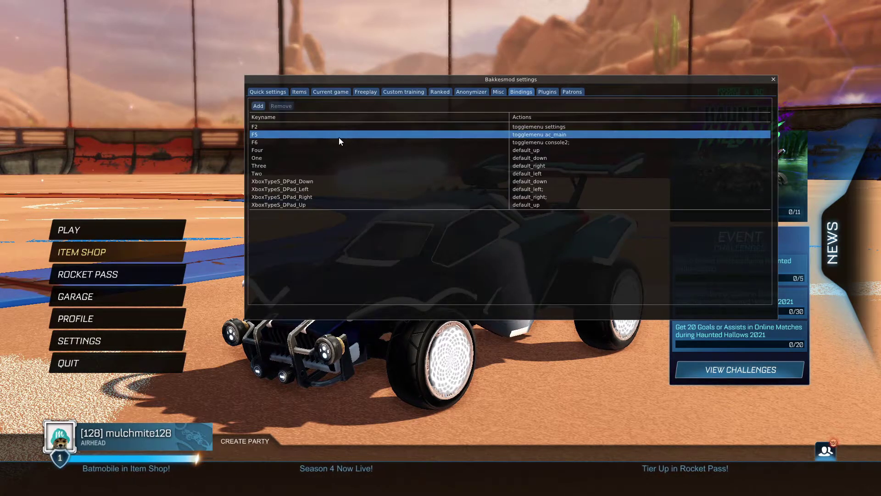
left_click(295, 126)
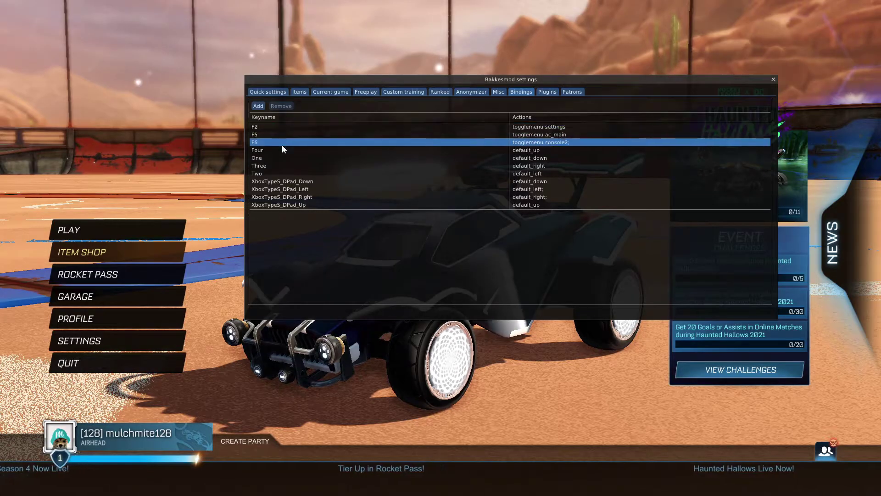
left_click(542, 93)
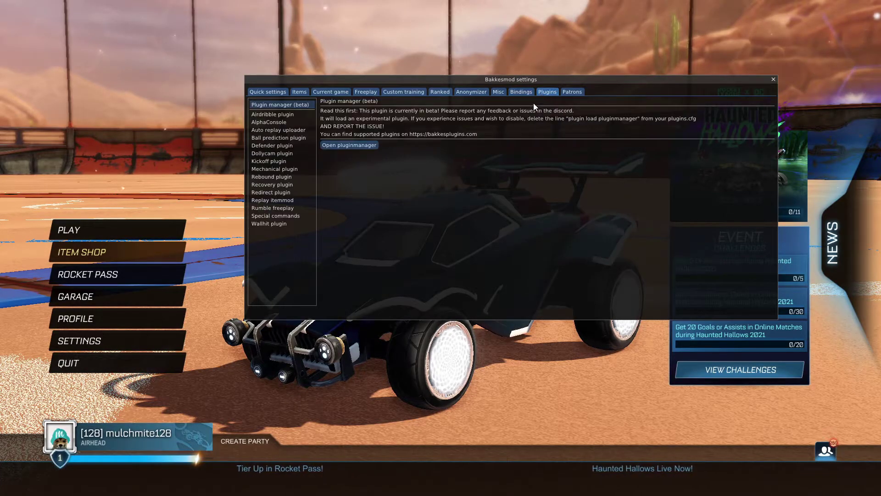
left_click(581, 93)
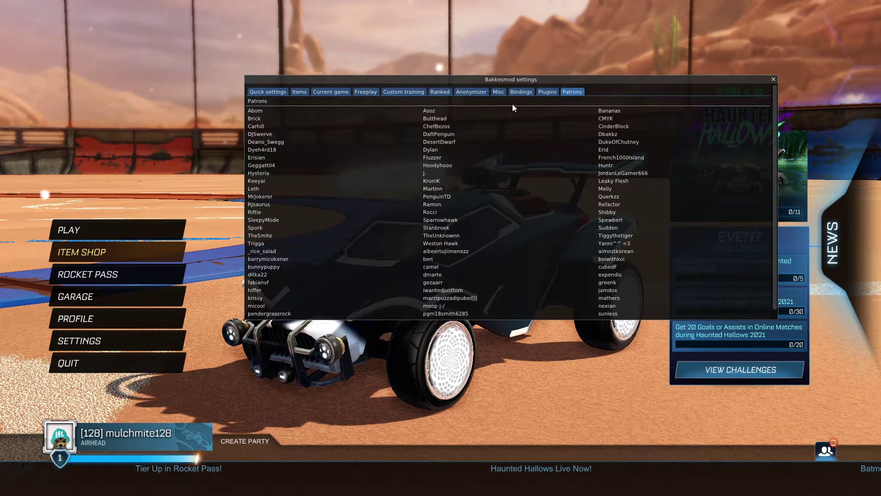
left_click(548, 92)
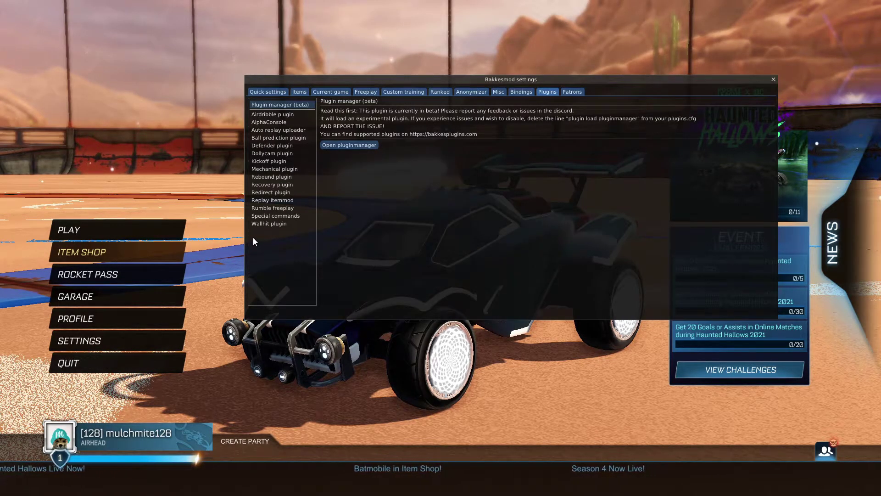
Step: View settings for Airdribble, Ball prediction, Wallhit, Special commands, Rumble freeplay and Replay itemmod plugins
left_click(273, 115)
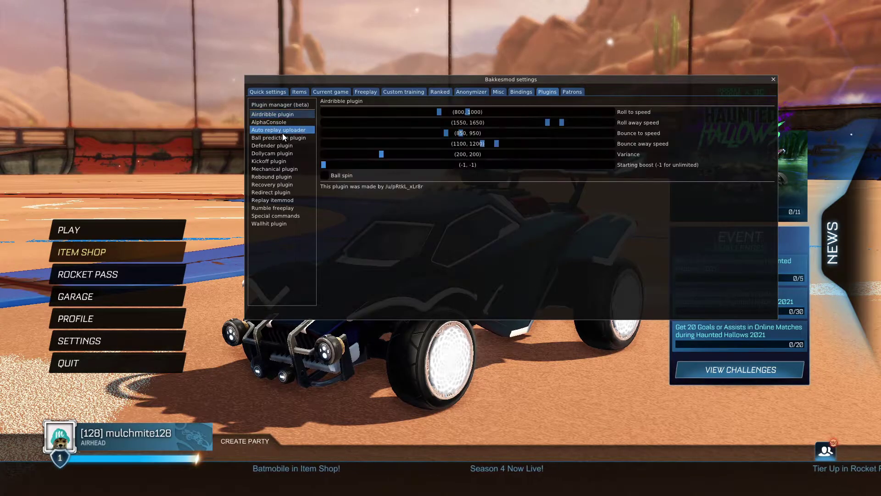
left_click(280, 138)
left_click(278, 220)
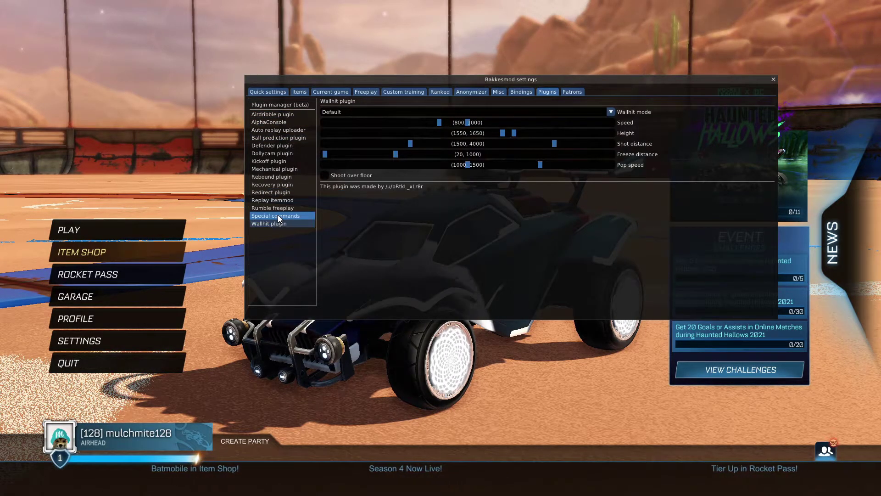
left_click(277, 215)
left_click(285, 204)
left_click(291, 199)
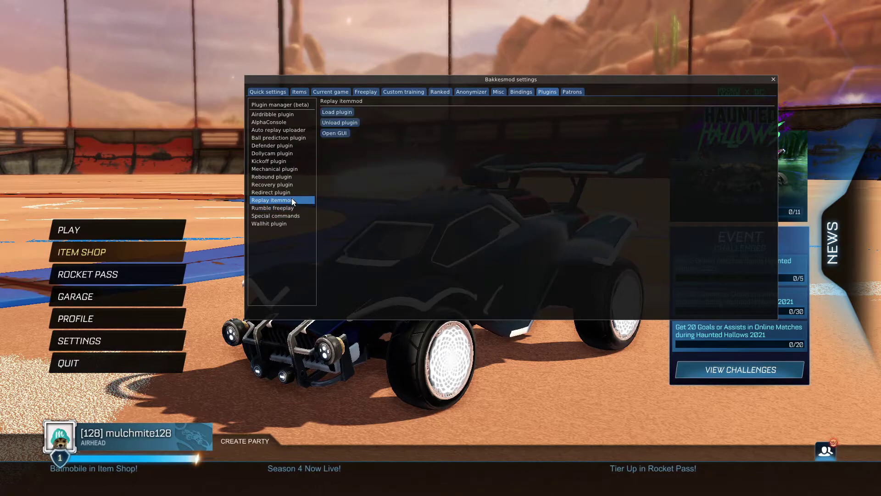
left_click(286, 208)
left_click(293, 215)
left_click(280, 206)
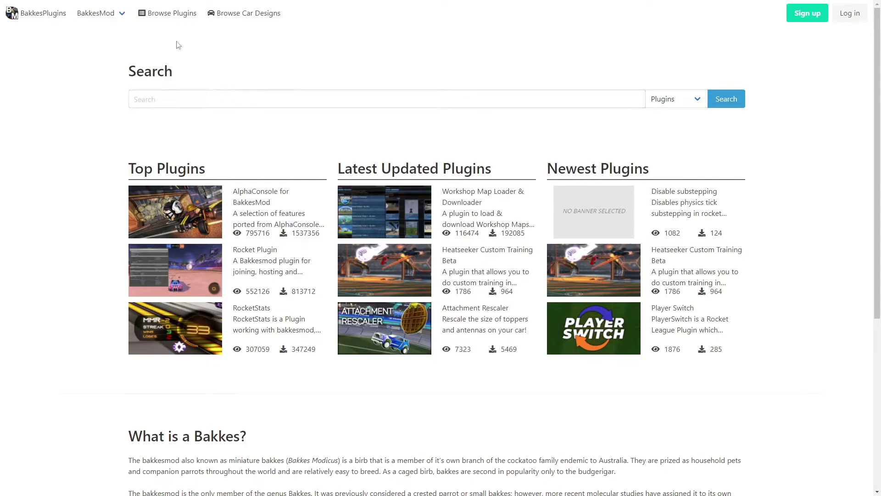
Step: Go from Browse Plugins to the Browse Car Designs listing on BakkesPlugins
left_click(180, 19)
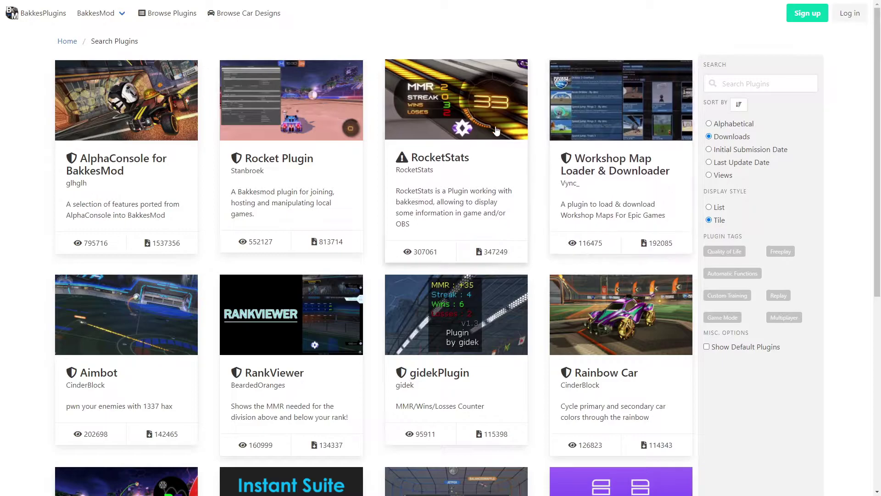
left_click(234, 17)
scroll(447, 220, "down", 3)
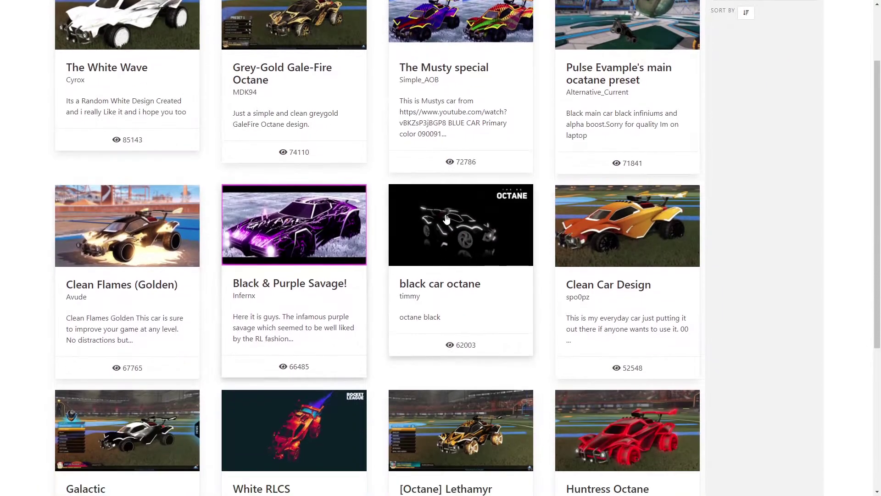
scroll(446, 220, "down", 5)
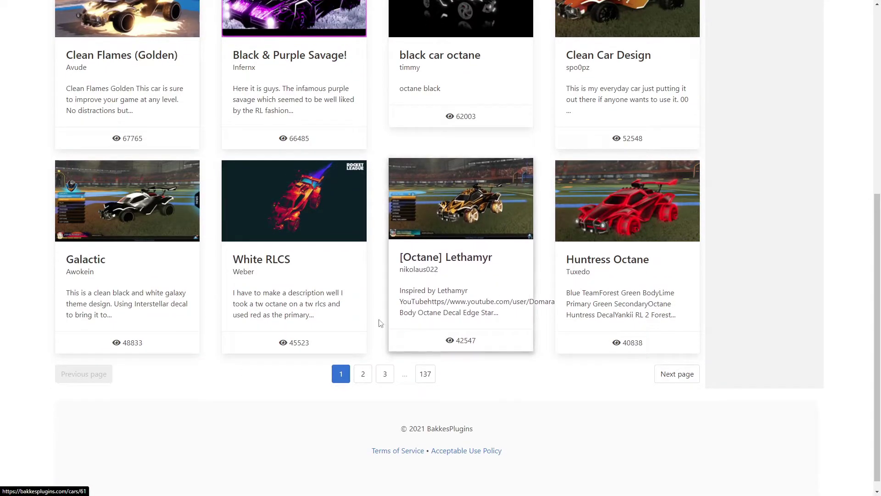
scroll(380, 324, "up", 4)
scroll(256, 321, "down", 3)
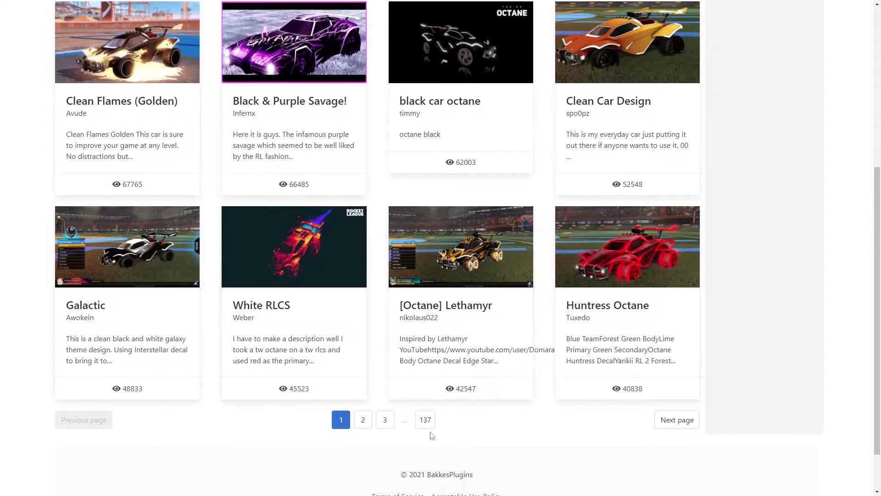
Step: Page through the car designs to the last page, 136, and scroll to the bottom
left_click(363, 421)
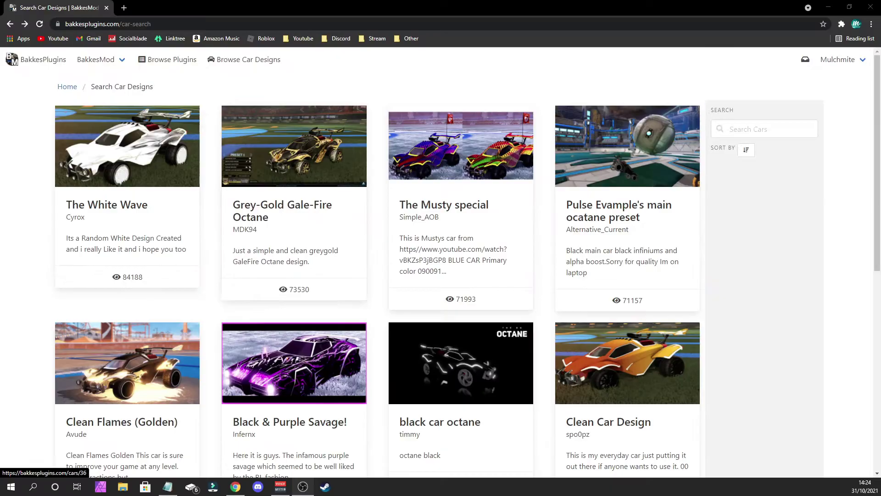
scroll(440, 262, "down", 8)
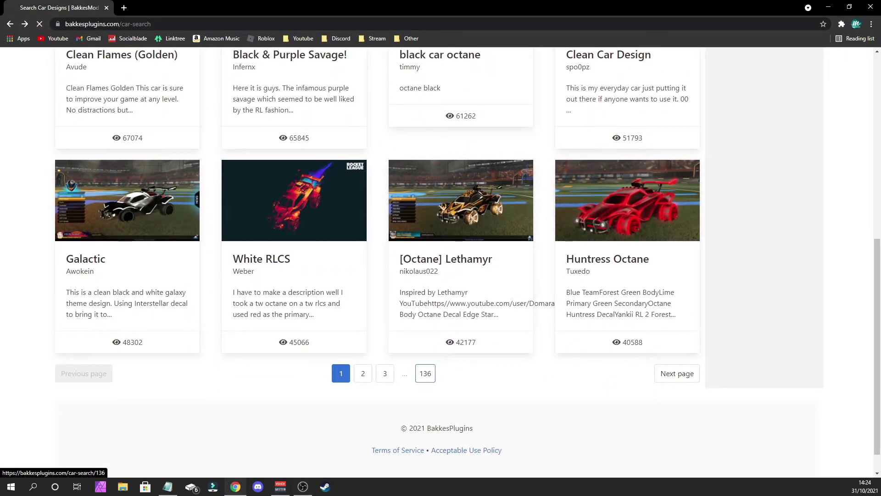
left_click(425, 373)
scroll(413, 298, "down", 4)
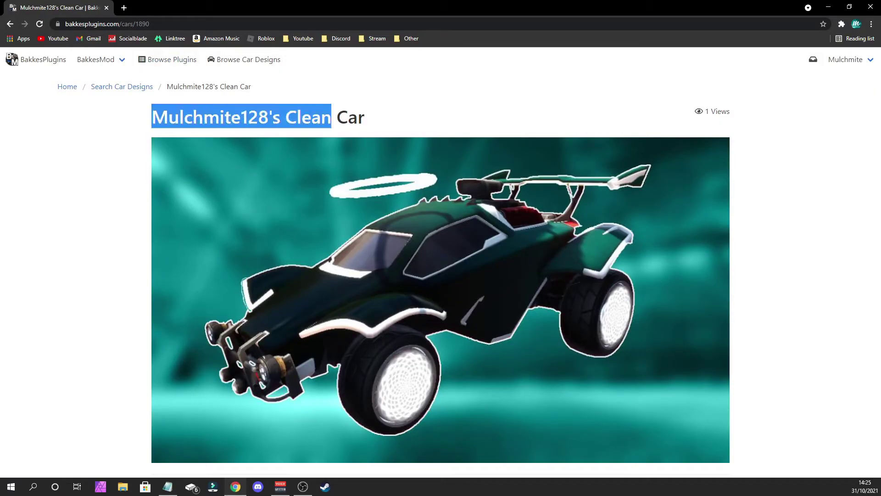
Step: Copy the Clean Car design's BAKKESMOD CAR CODE string to the clipboard
scroll(441, 261, "down", 4)
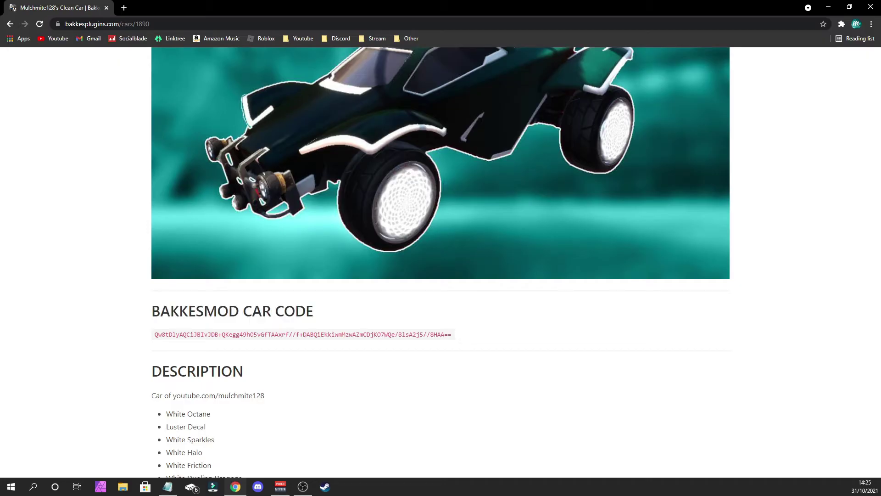
left_click(302, 334)
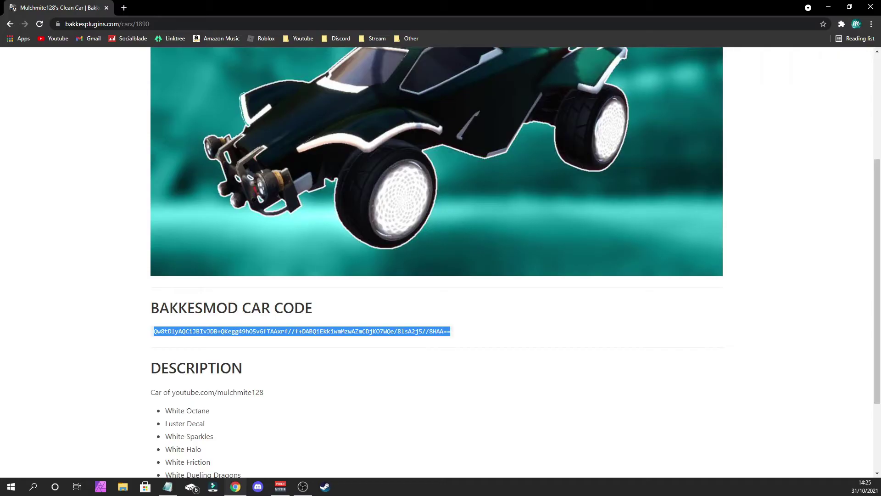
scroll(436, 257, "up", 4)
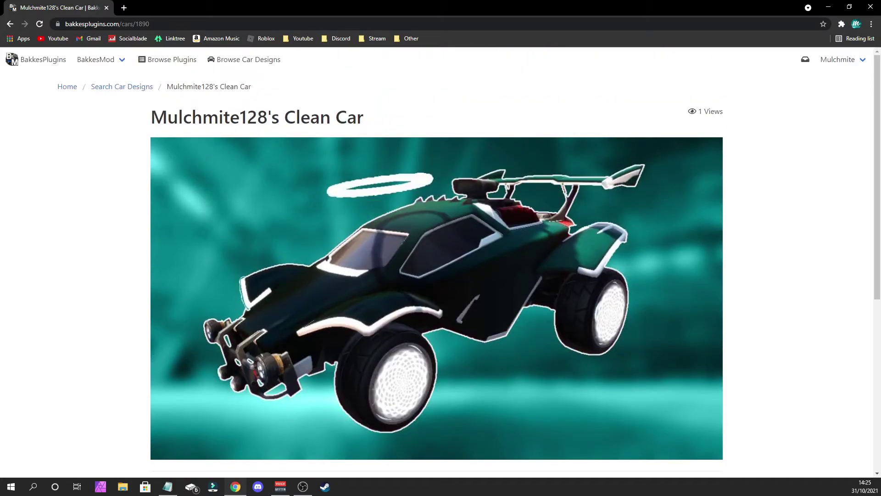
Step: Back in Rocket League, paste the copied car code into BakkesMod's Items loader and apply the green-and-white halo design
key("alt+Tab")
key("F2")
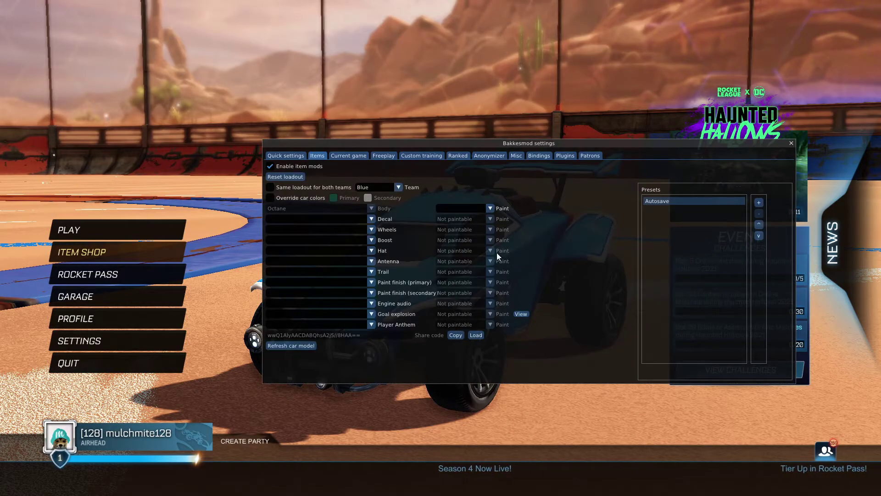
left_click_drag(321, 143, 352, 140)
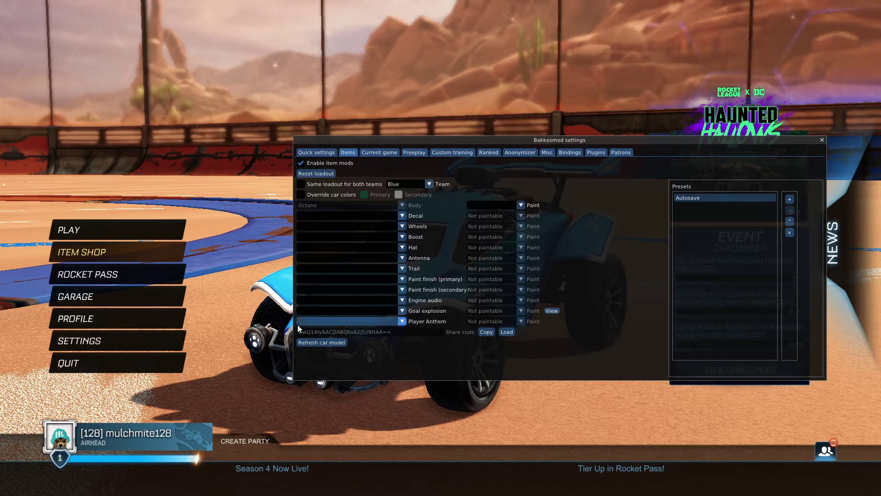
left_click(506, 331)
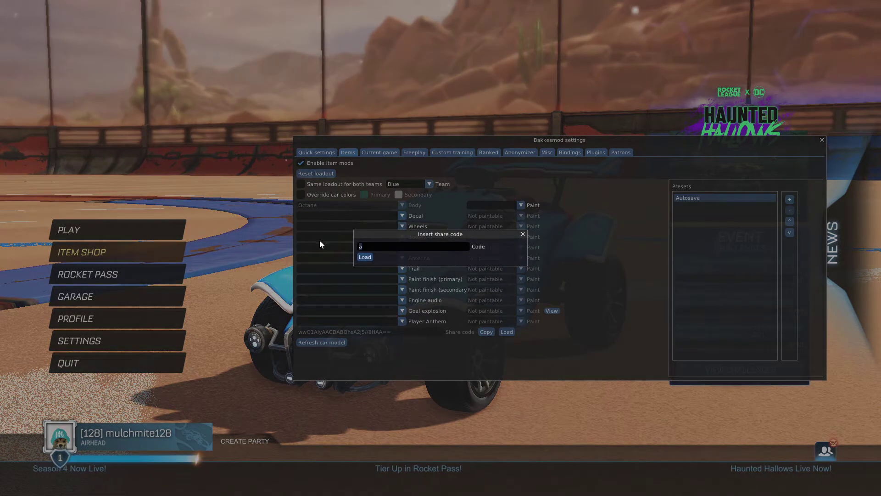
key("ctrl+v")
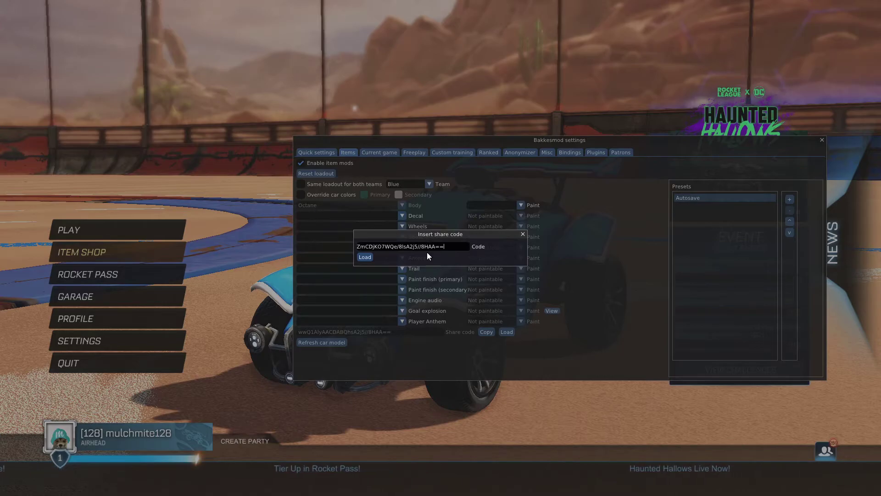
left_click(368, 258)
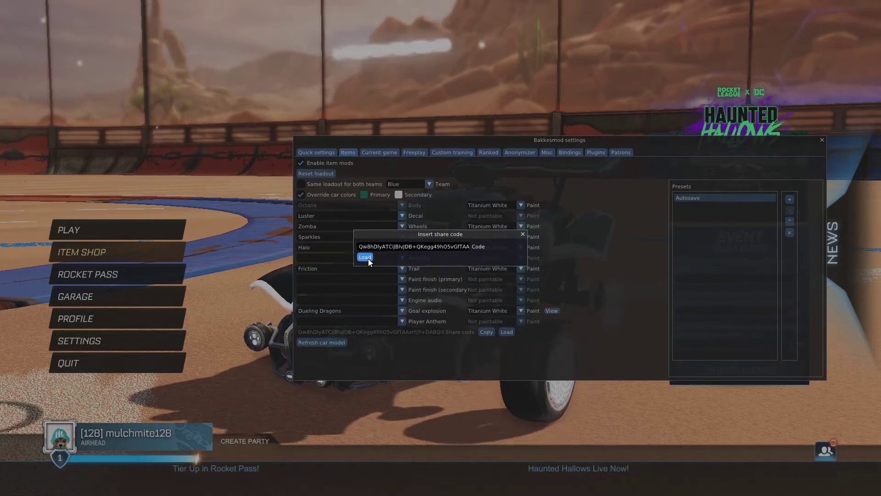
left_click(523, 234)
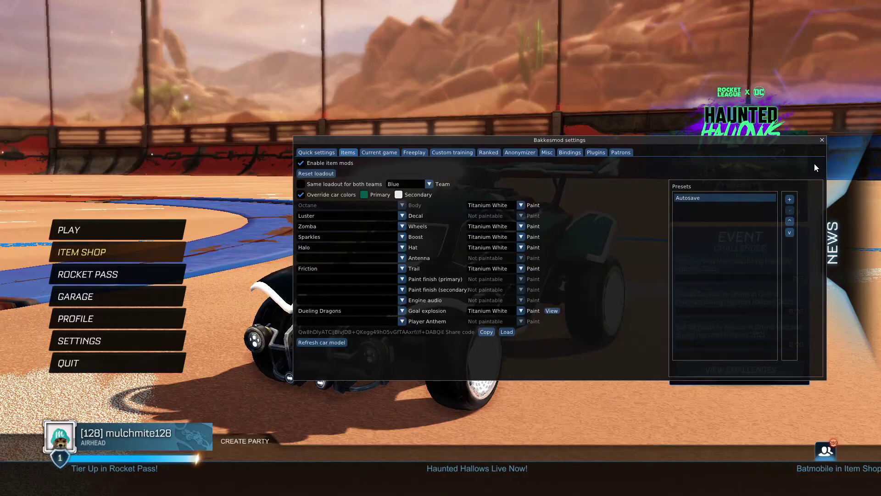
left_click(821, 140)
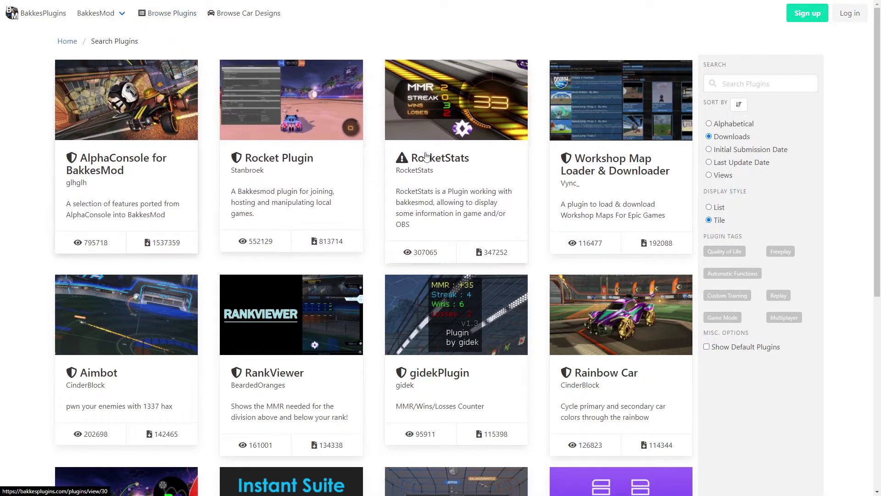
Step: Open the RocketStats plugin page from the BakkesPlugins list
scroll(571, 173, "down", 5)
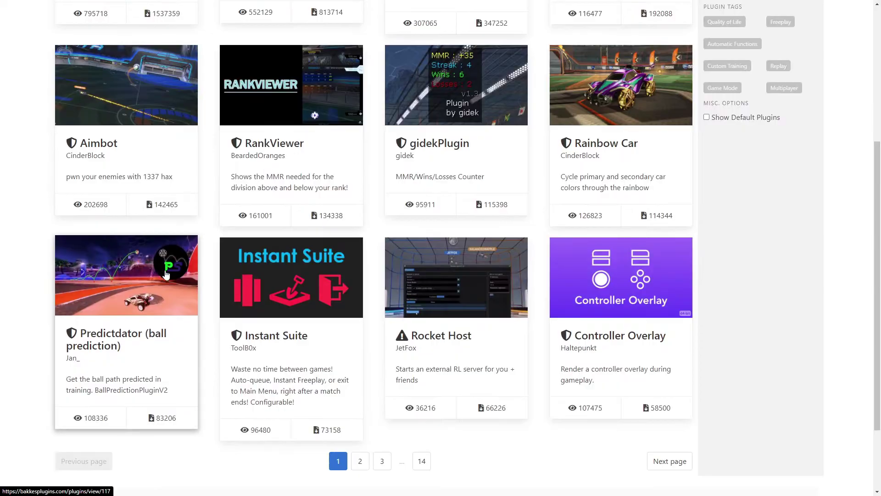
scroll(701, 350, "up", 5)
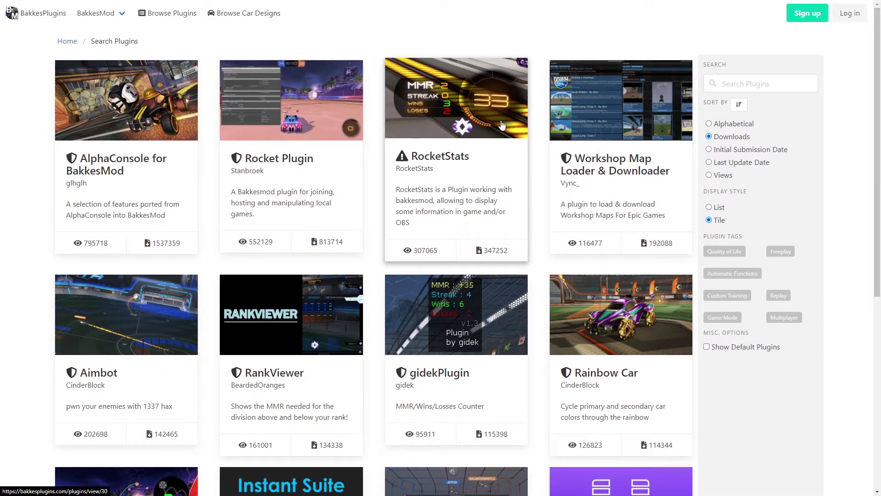
left_click(460, 104)
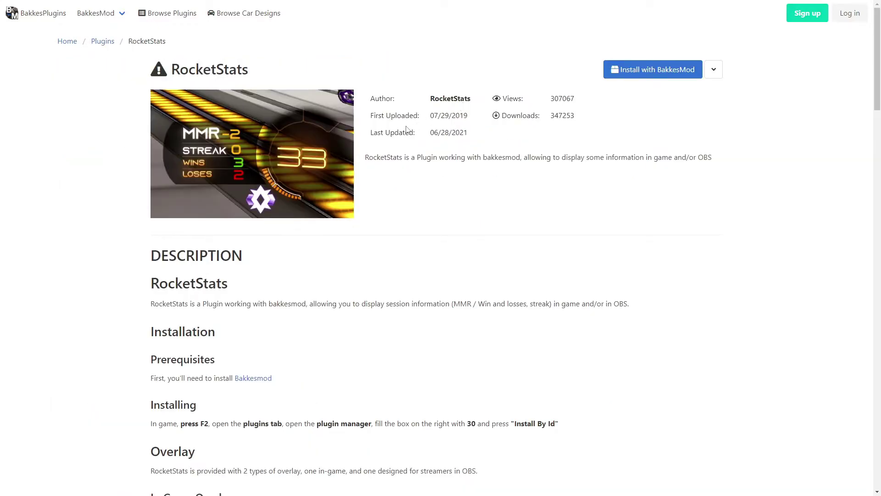
Step: Install RocketStats with BakkesMod, close the finished installer and highlight the in-game install instructions
left_click(664, 82)
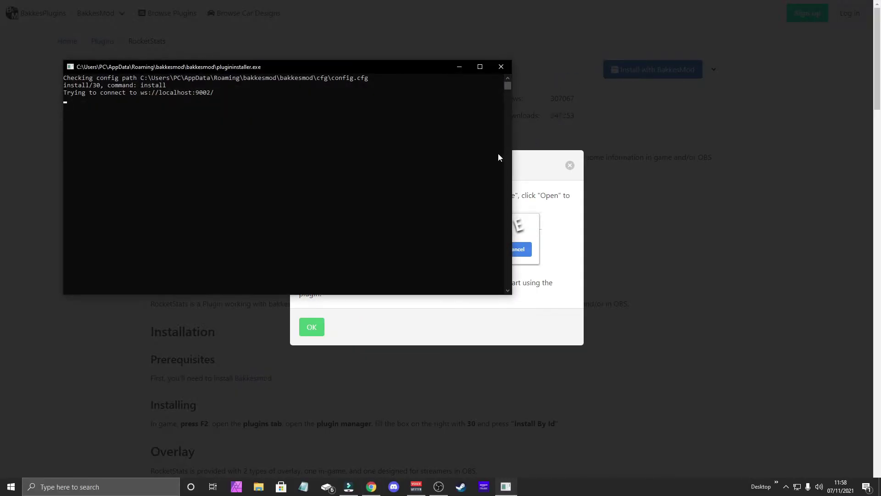
left_click_drag(376, 66, 552, 64)
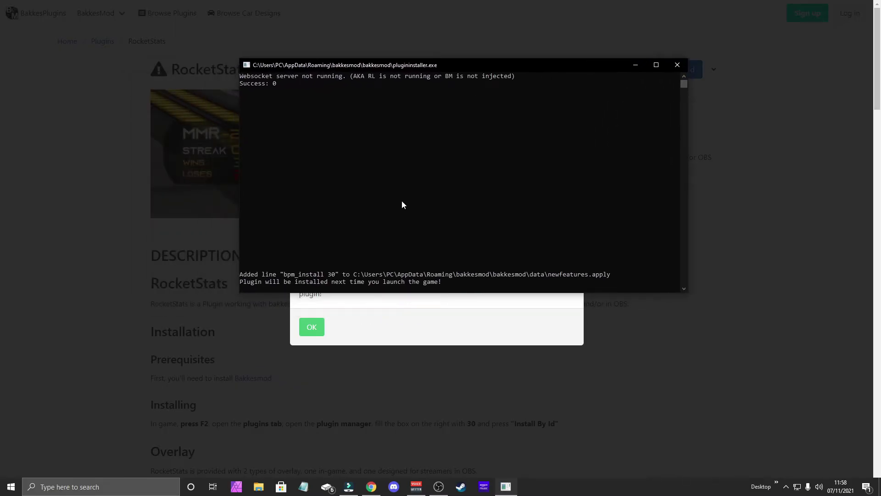
left_click(677, 66)
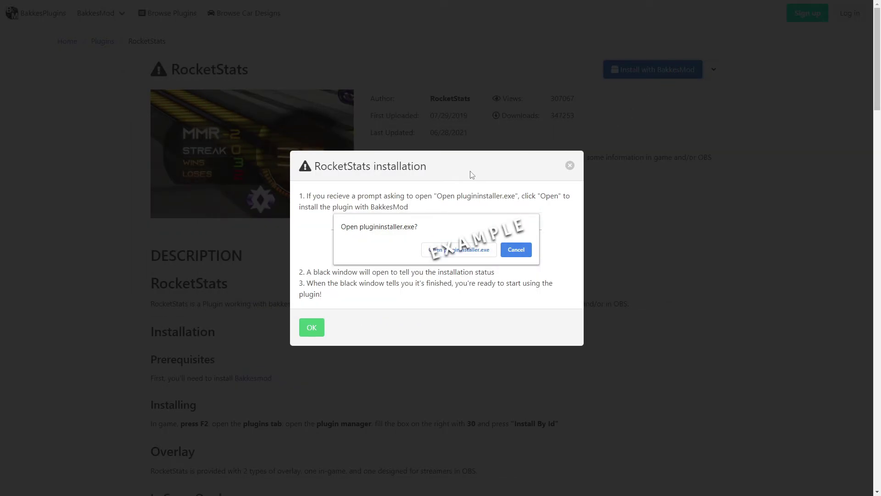
left_click(303, 330)
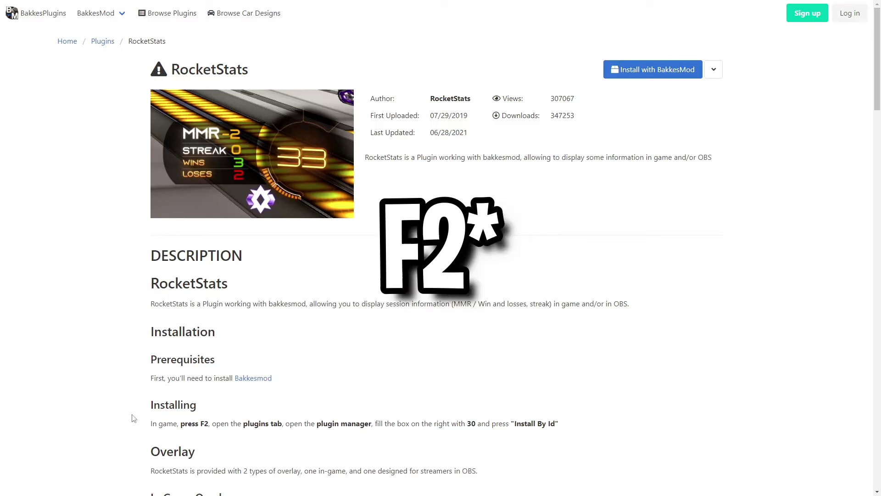
left_click_drag(151, 423, 317, 423)
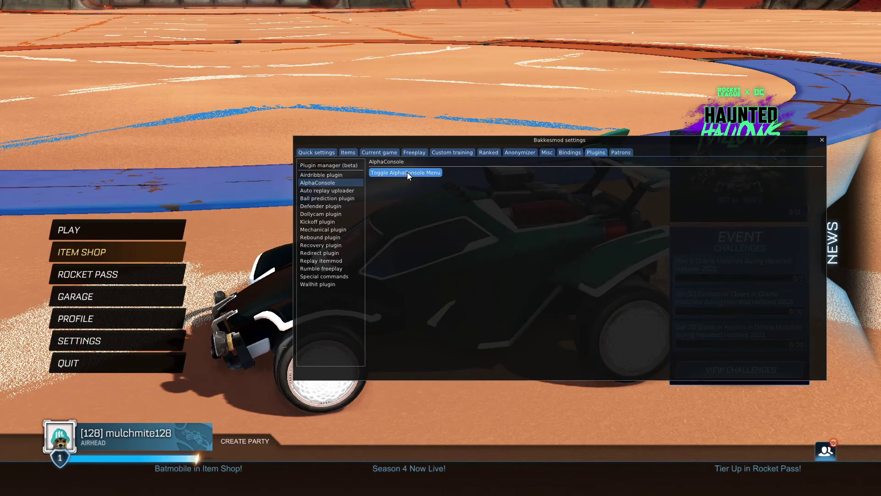
Step: Open and close the AlphaConsole menu, then view the Airdribble plugin's speed, bounce and boost settings
left_click(407, 172)
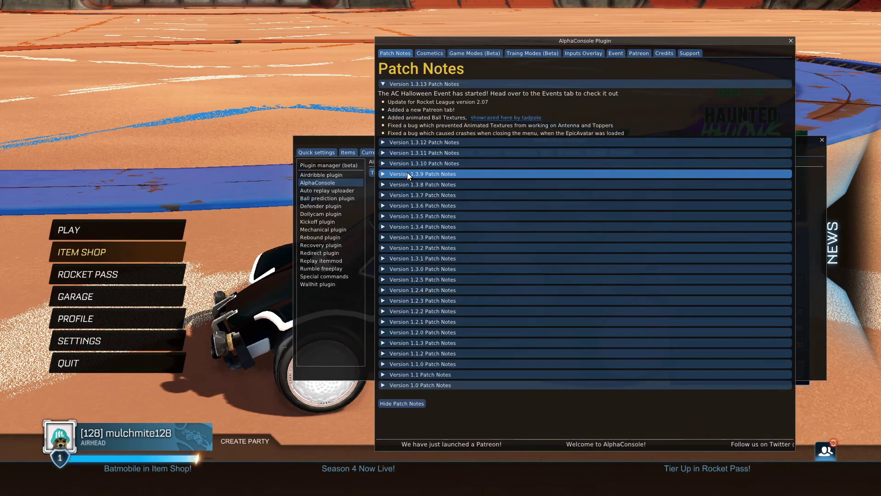
left_click(791, 41)
left_click(329, 175)
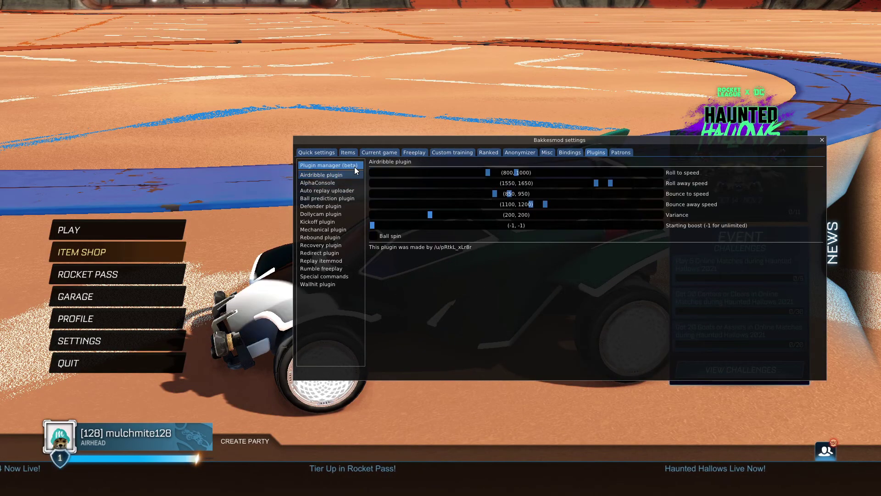